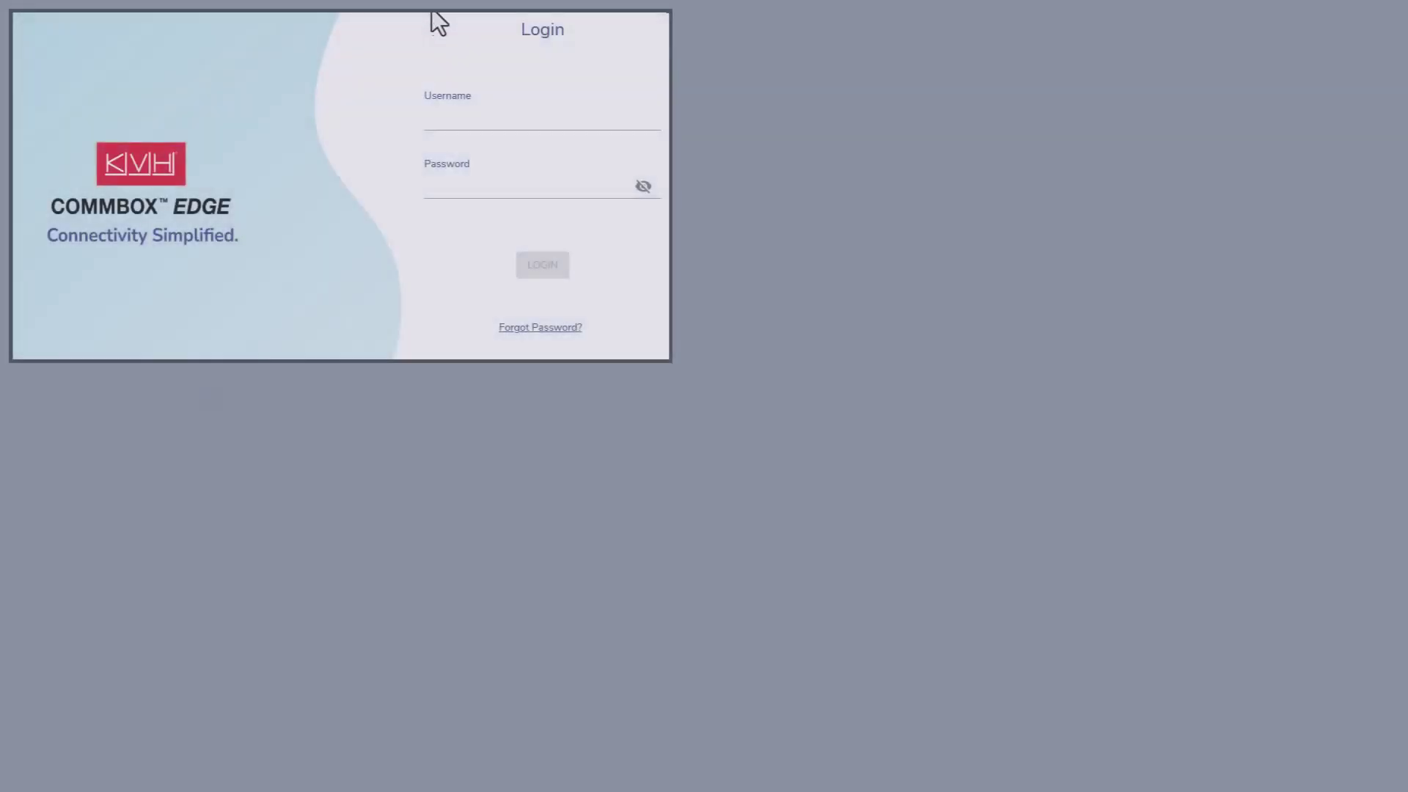
Log in and go to the Configuration Wizard's Traffic Policies step from the device menu.
{"action": "left_click", "coordinate": [443, 107]}
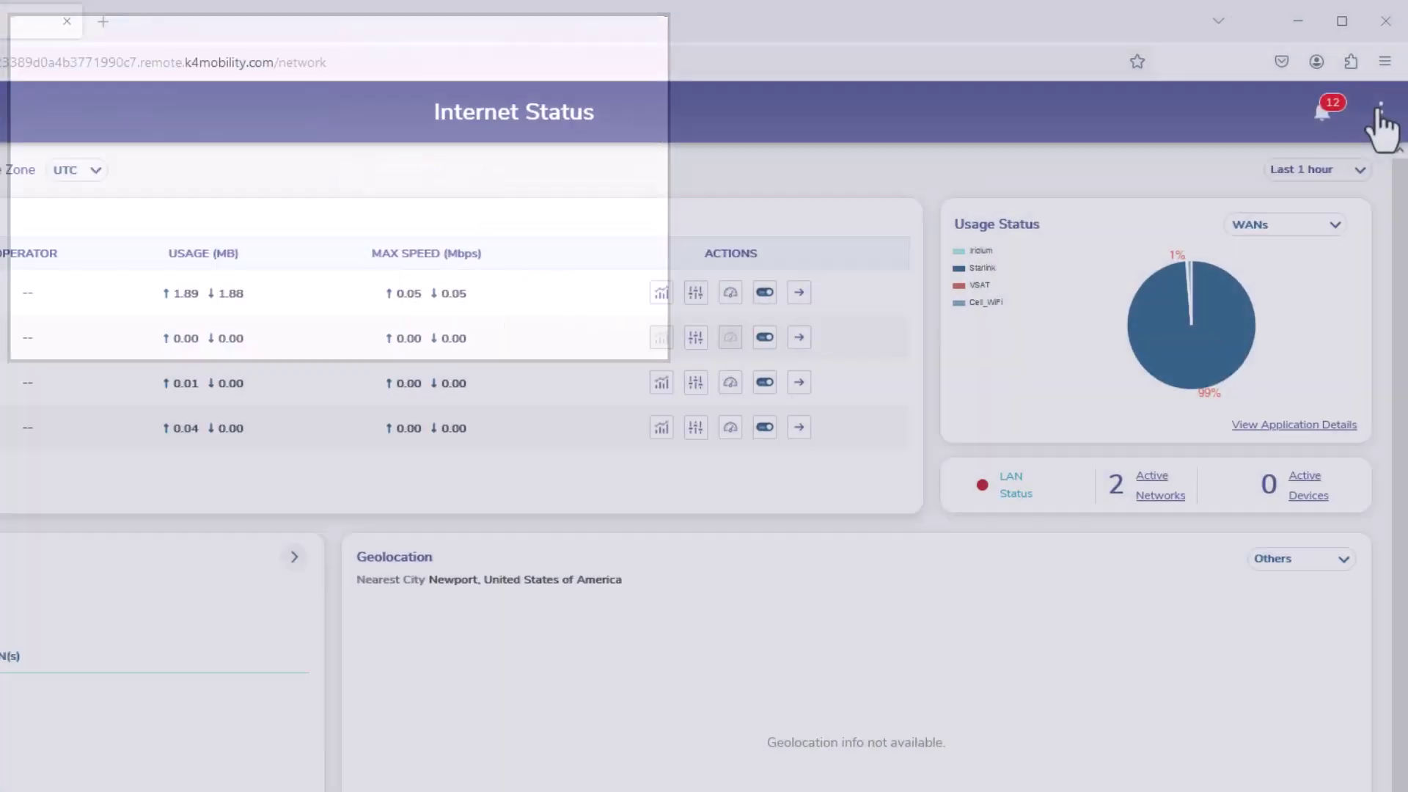
{"action": "left_click", "coordinate": [1374, 144]}
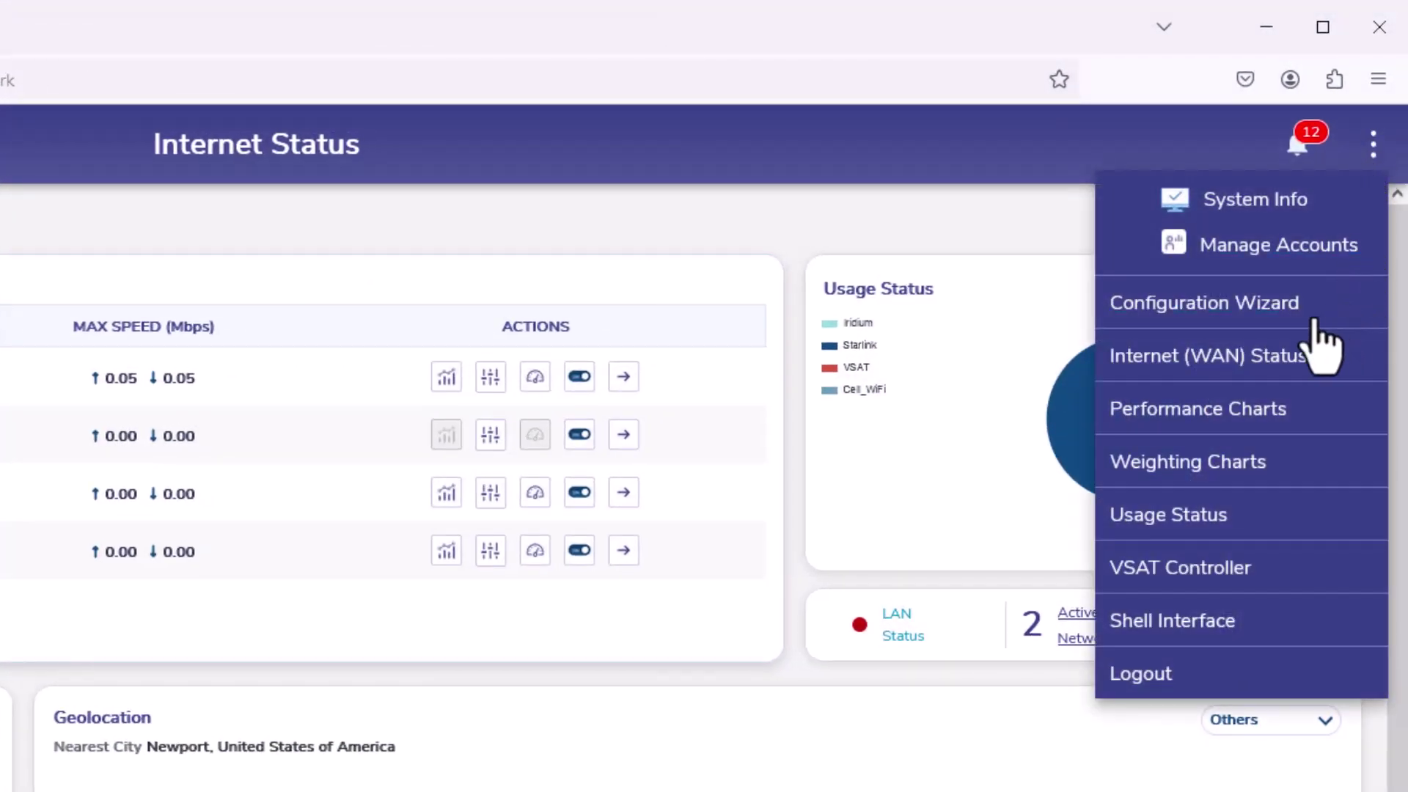
{"action": "left_click", "coordinate": [1314, 321]}
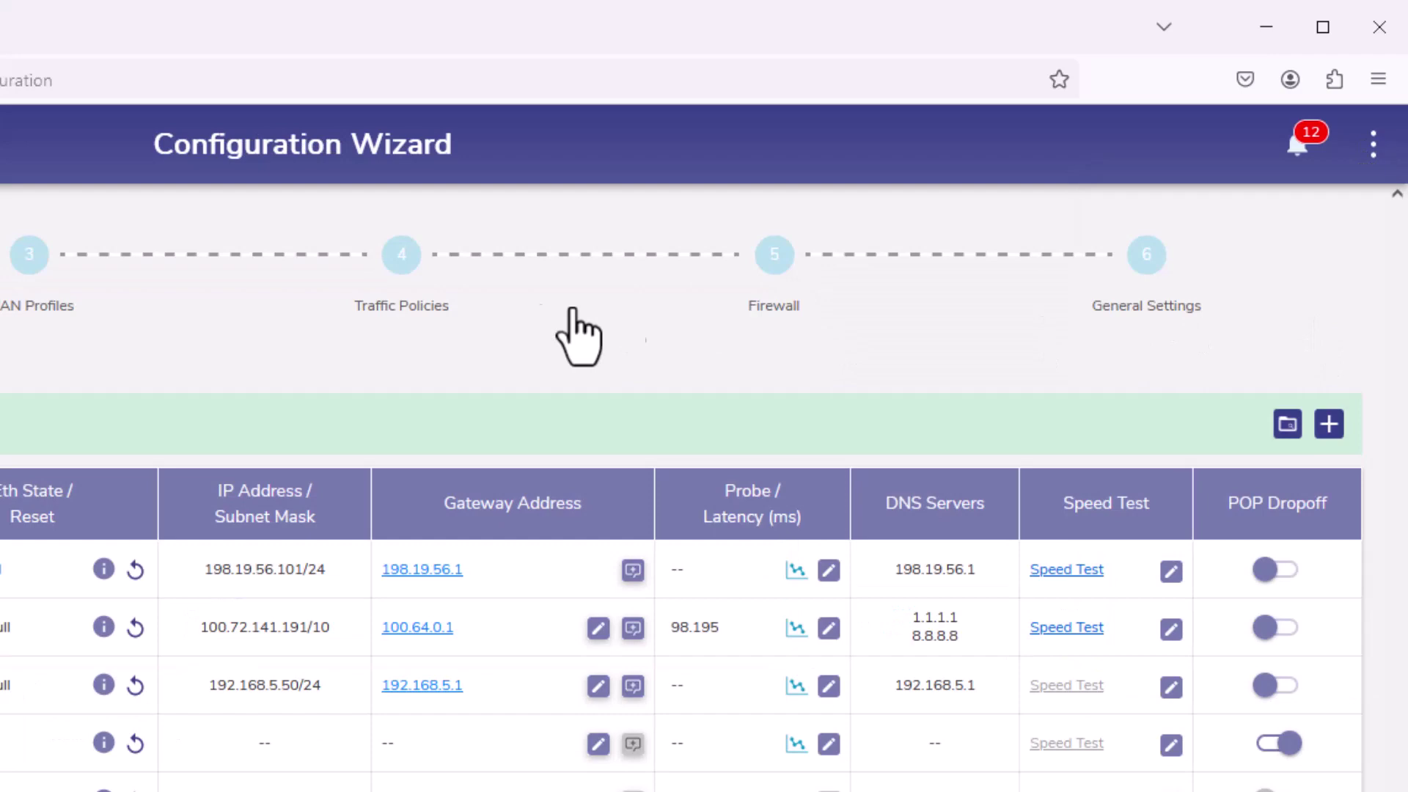
{"action": "left_click", "coordinate": [403, 273]}
{"action": "type", "text": "Starlink"}
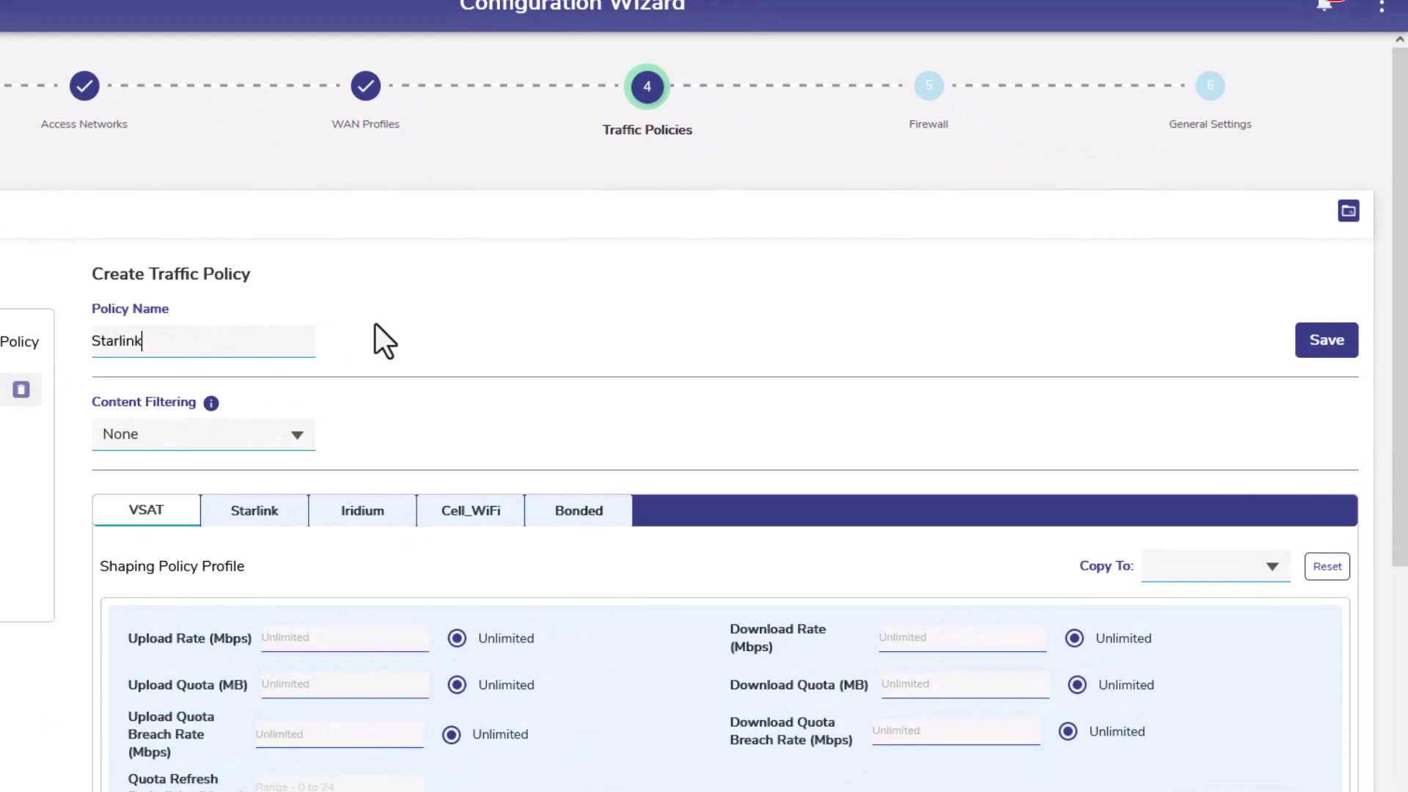
Name the new policy 'Starlink 100 Mbps' and leave Content Filtering at None.
{"action": "type", "text": " 100 Mbps"}
{"action": "left_click", "coordinate": [297, 440]}
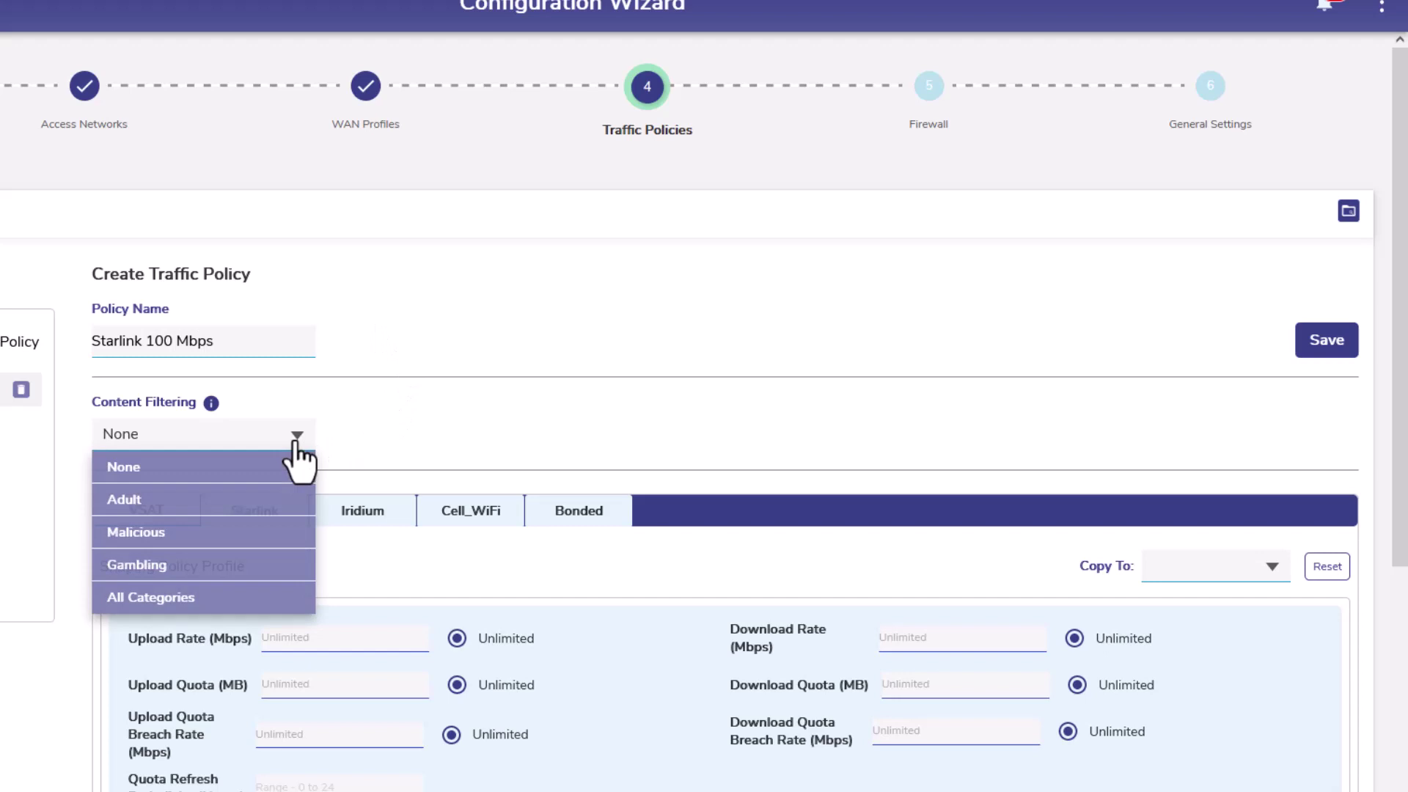
{"action": "left_click", "coordinate": [359, 441]}
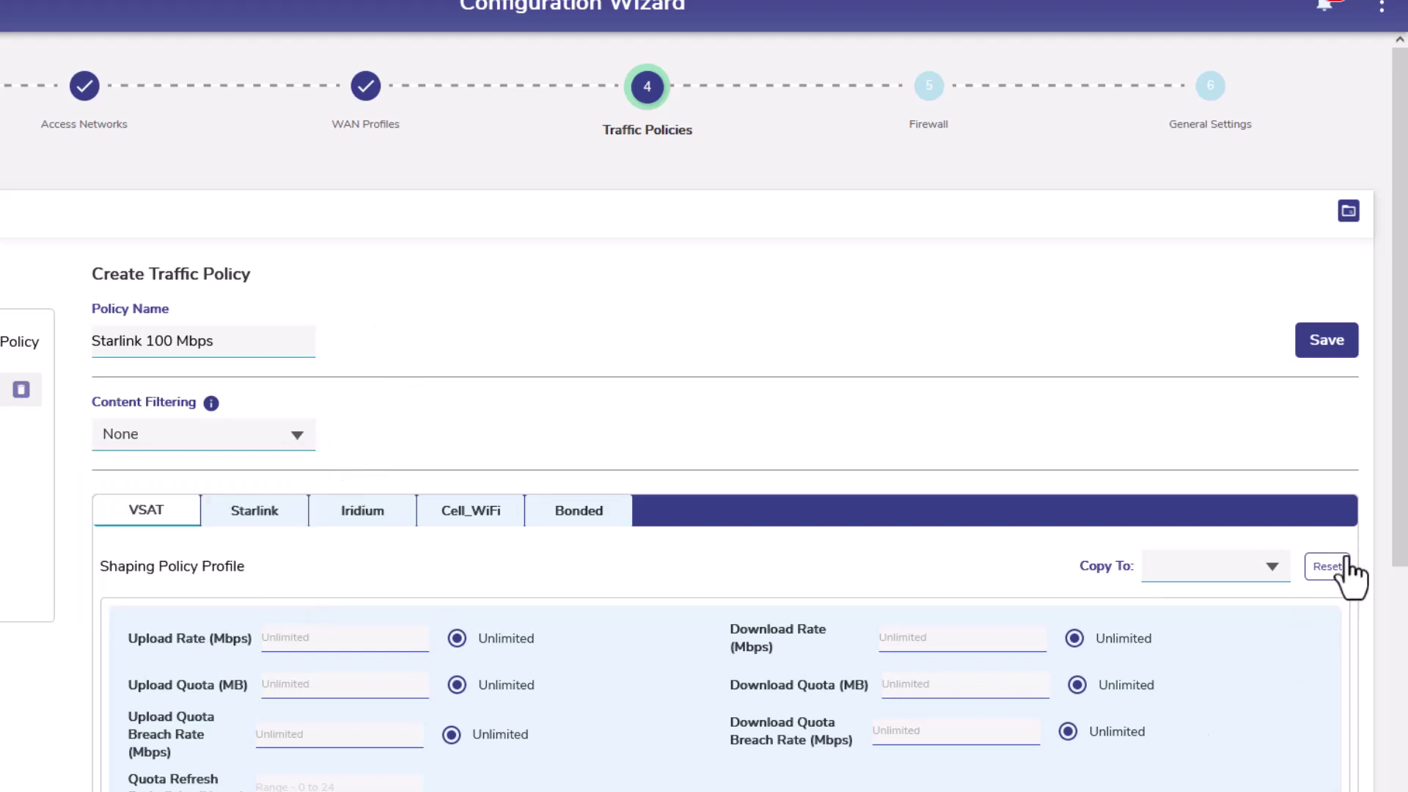
{"action": "left_click_drag", "start_coordinate": [1402, 519], "coordinate": [1404, 728]}
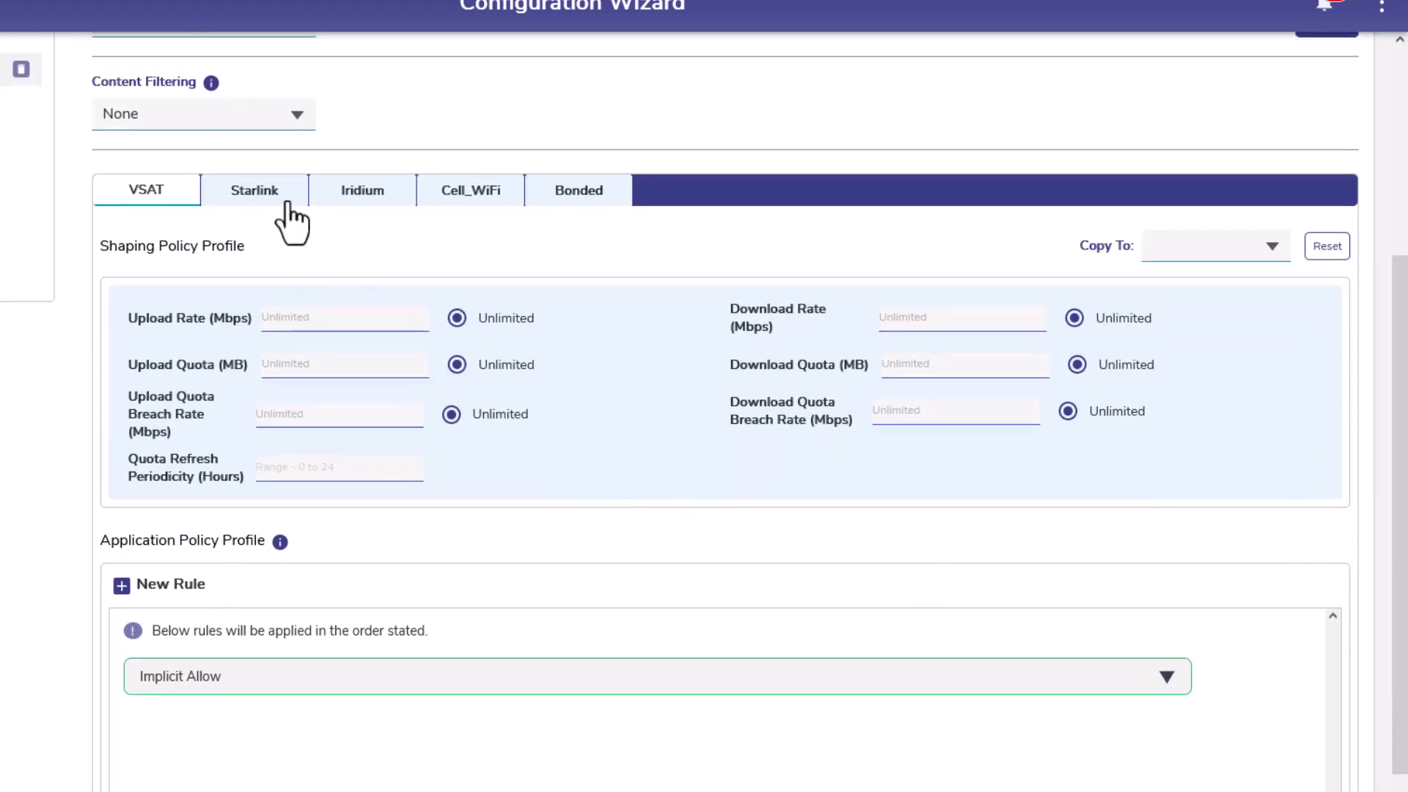
Set the Starlink download rate to 100 Mbps and save the policy.
{"action": "left_click", "coordinate": [285, 197]}
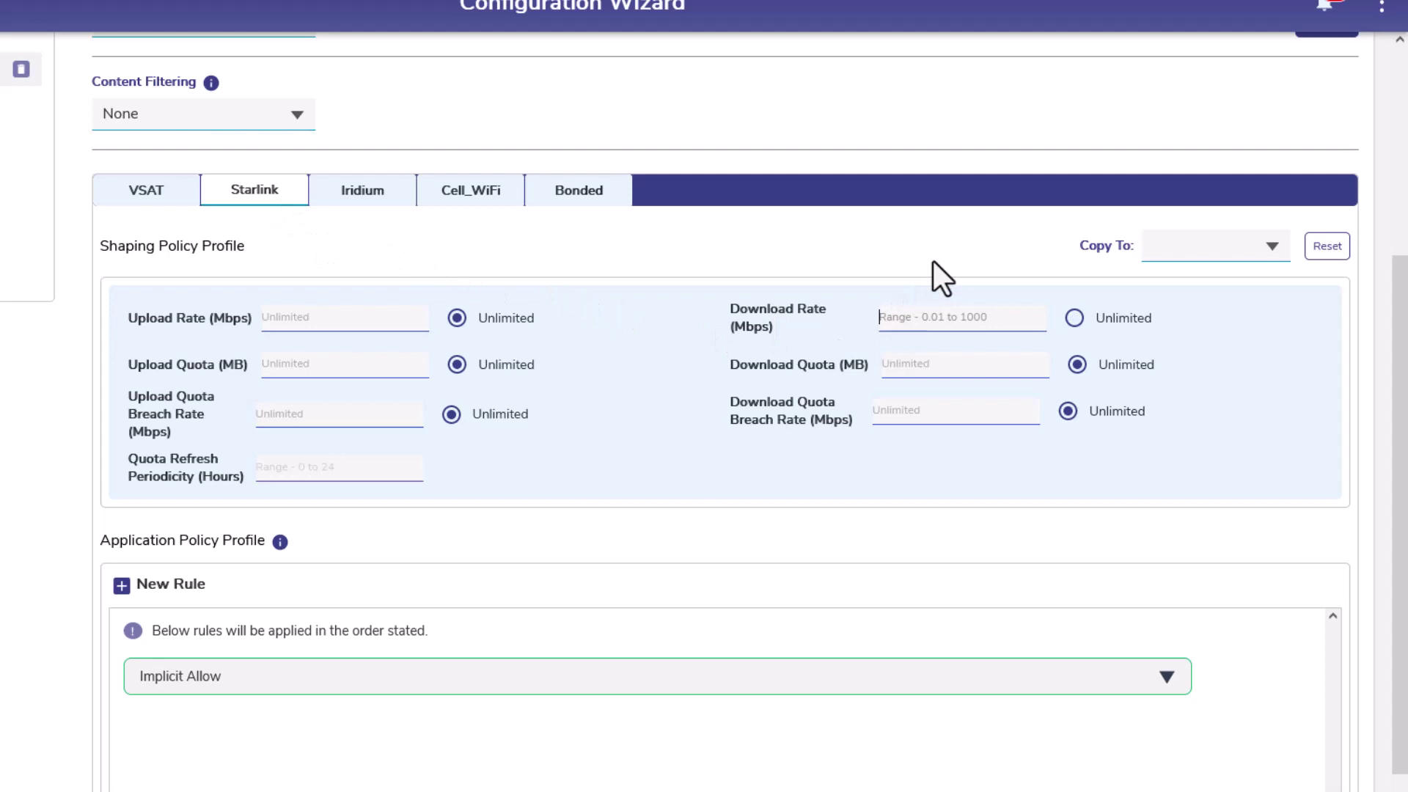
{"action": "type", "text": "100"}
{"action": "left_click_drag", "start_coordinate": [1401, 399], "coordinate": [1403, 447]}
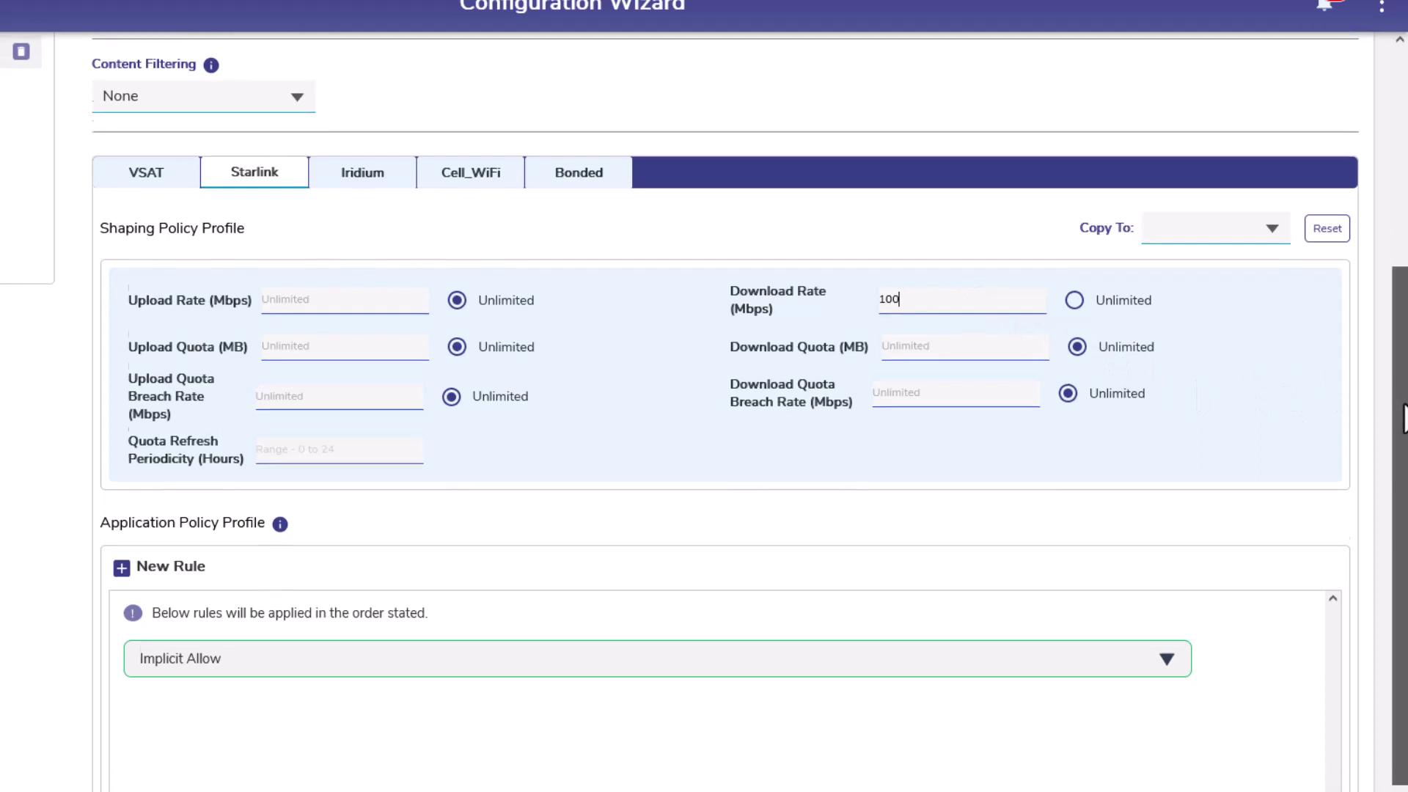
{"action": "scroll", "coordinate": [1313, 509], "scroll_direction": "down", "scroll_amount": 3}
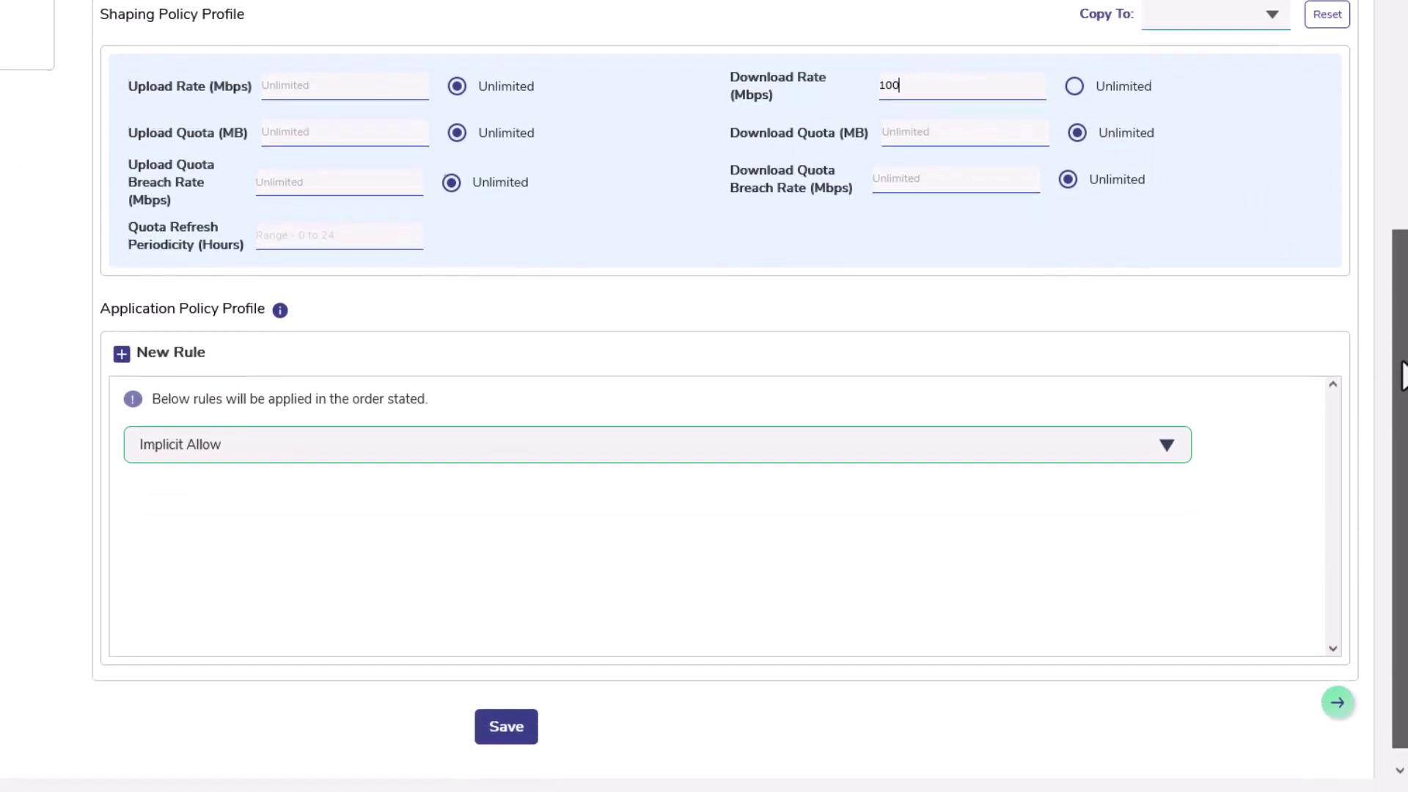
{"action": "left_click", "coordinate": [519, 715]}
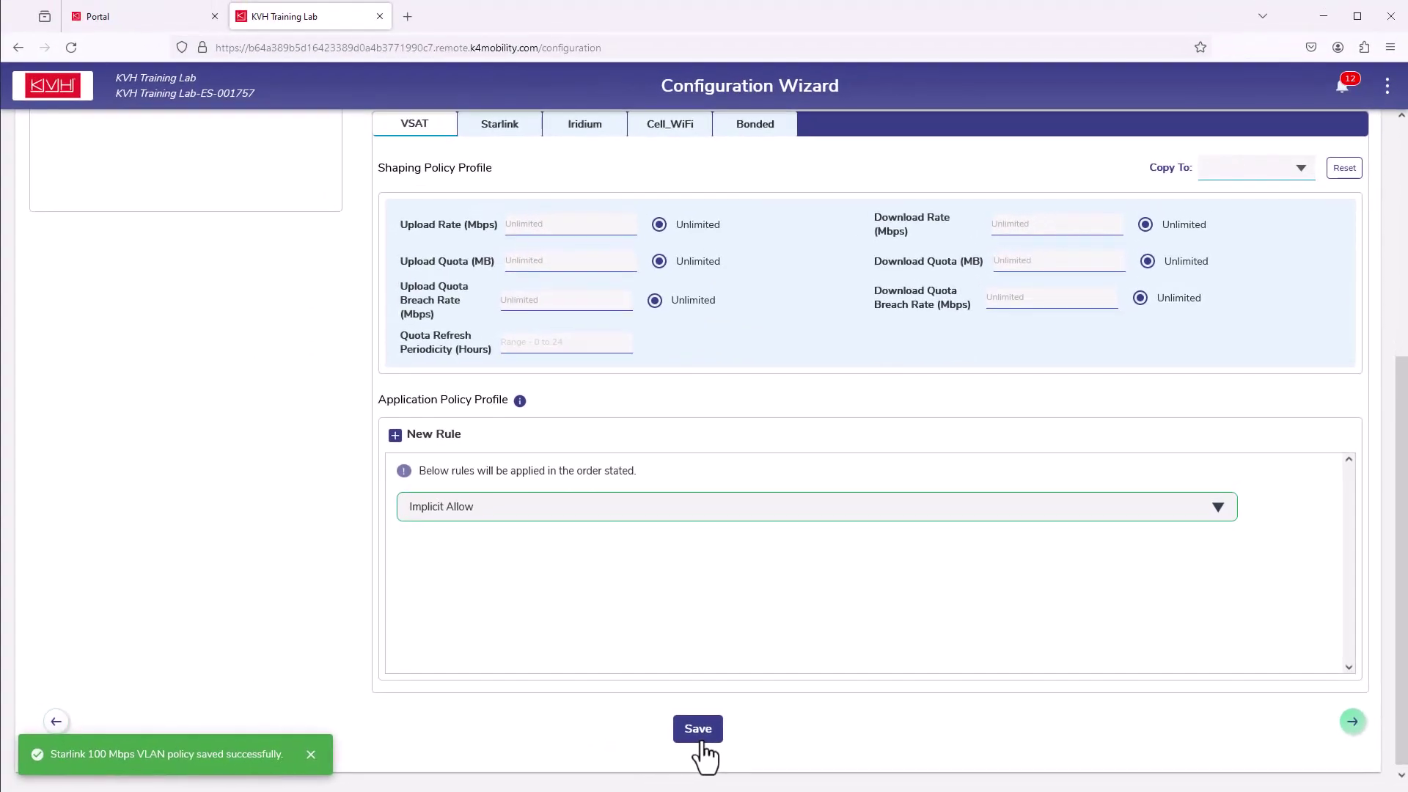
{"action": "scroll", "coordinate": [1399, 557], "scroll_direction": "up", "scroll_amount": 5}
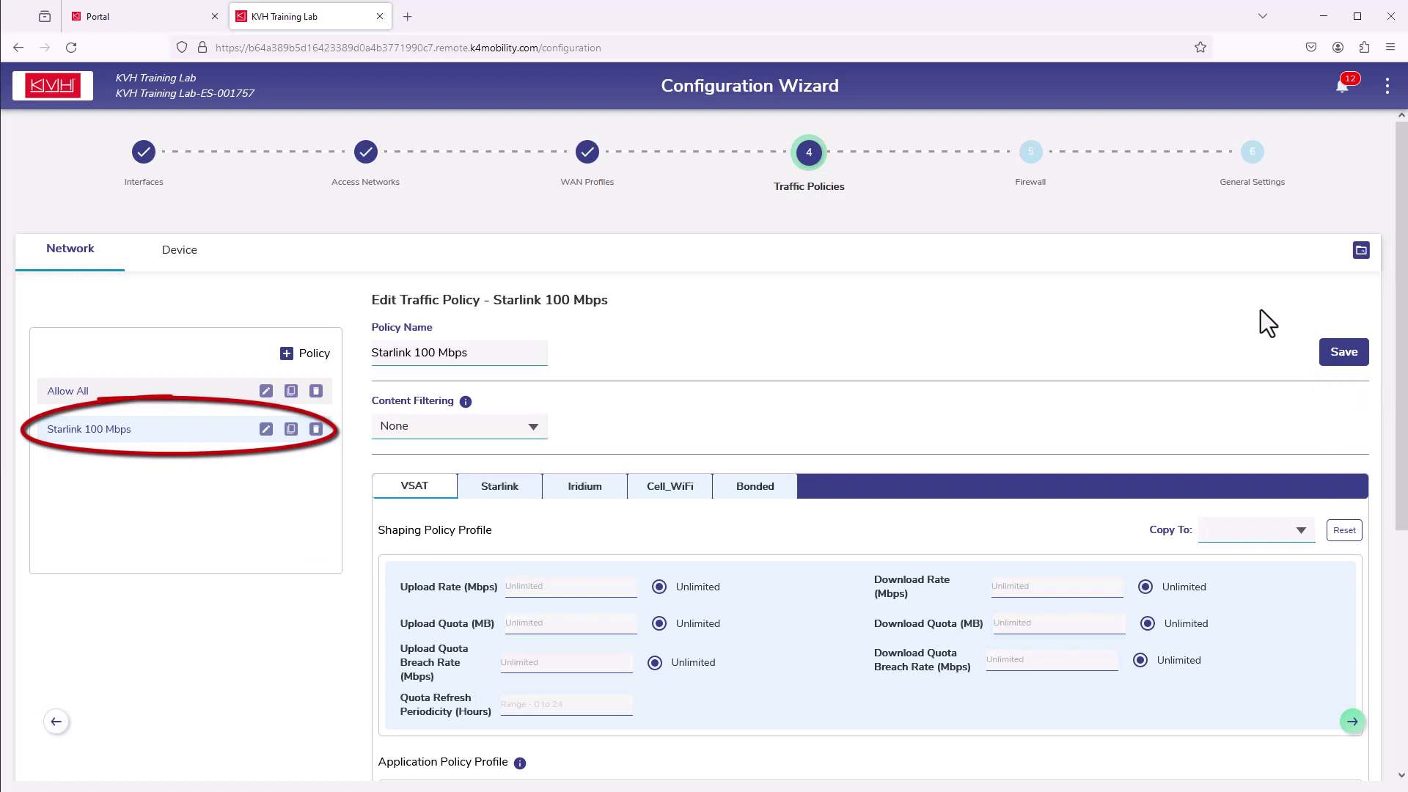
Create and save a 'Starlink 50 Mbps' policy with a 50 Mbps Starlink download rate.
{"action": "left_click", "coordinate": [286, 355]}
{"action": "type", "text": "Starlink"}
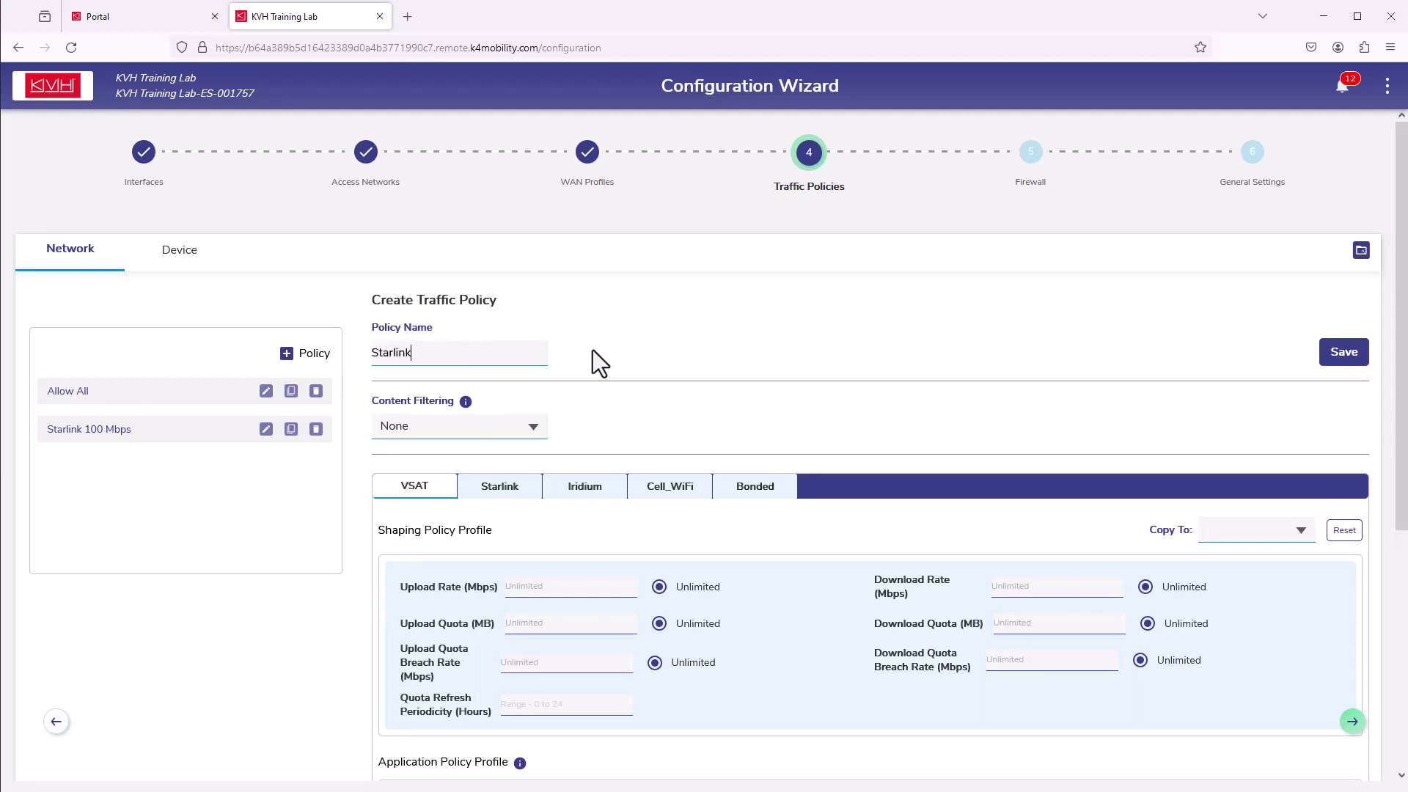
{"action": "type", "text": " 50 Mbps"}
{"action": "left_click", "coordinate": [495, 492]}
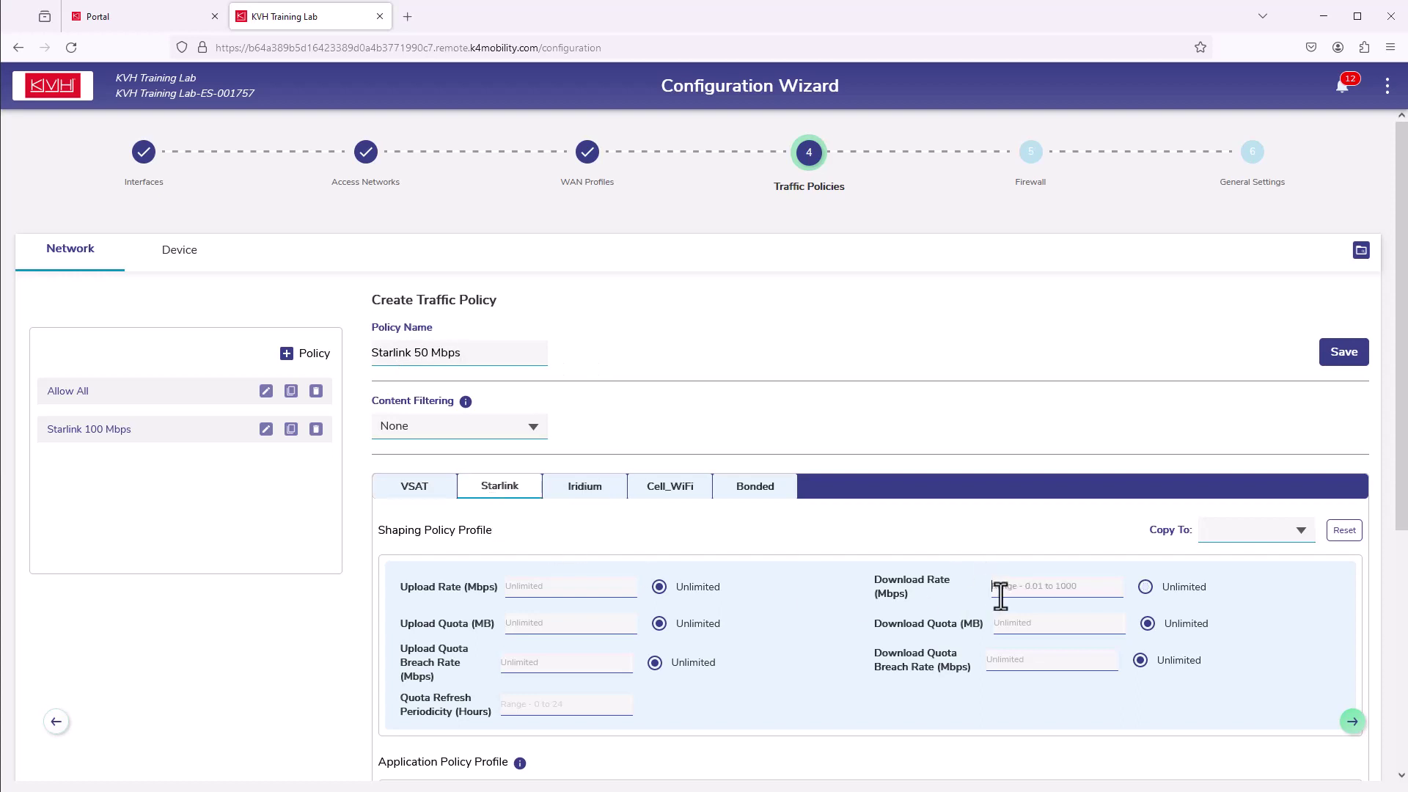
{"action": "type", "text": "50"}
{"action": "scroll", "coordinate": [1231, 613], "scroll_direction": "down", "scroll_amount": 5}
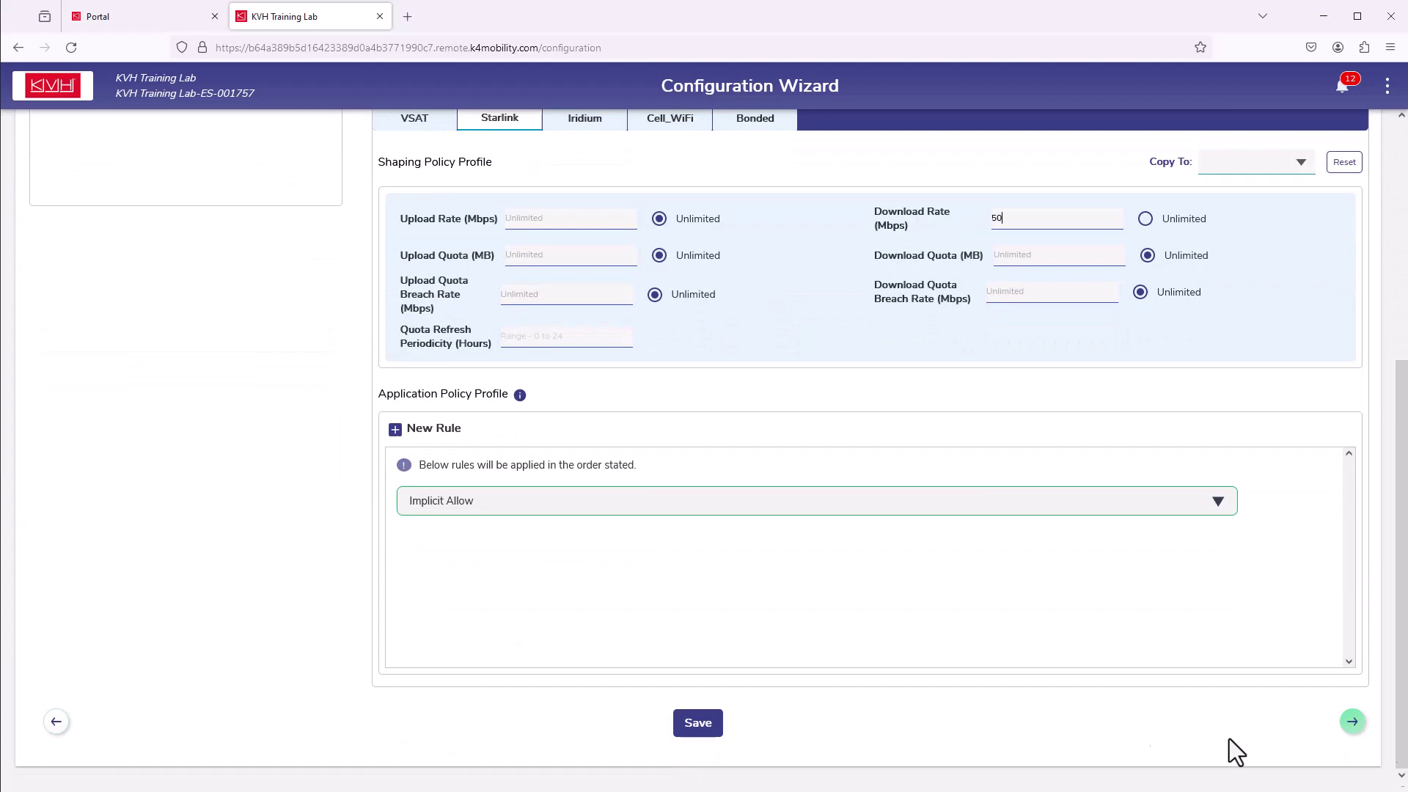
{"action": "left_click", "coordinate": [698, 723]}
{"action": "scroll", "coordinate": [1379, 484], "scroll_direction": "up", "scroll_amount": 5}
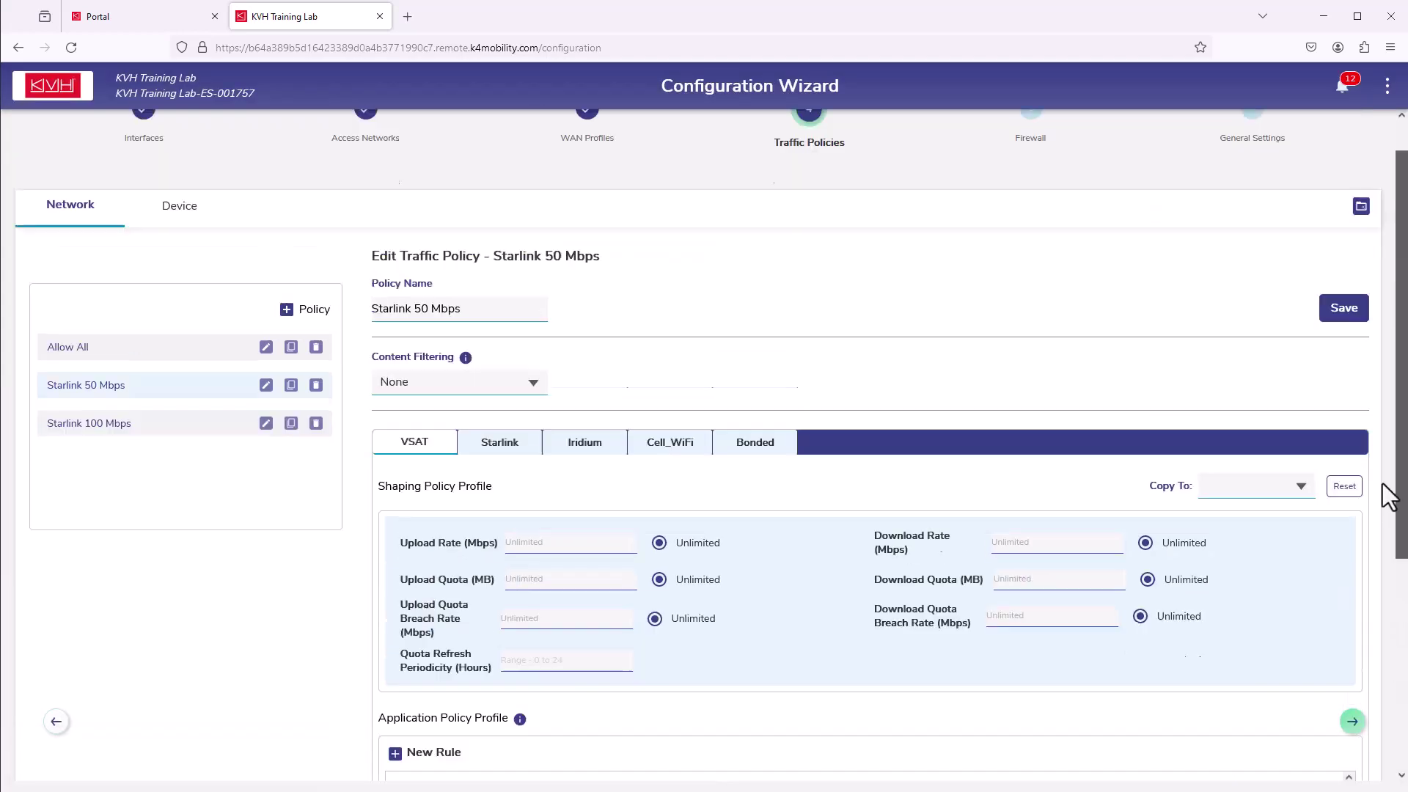
Create and save a 'Starlink 25 Mbps' policy with a 25 Mbps Starlink download rate.
{"action": "left_click", "coordinate": [308, 356]}
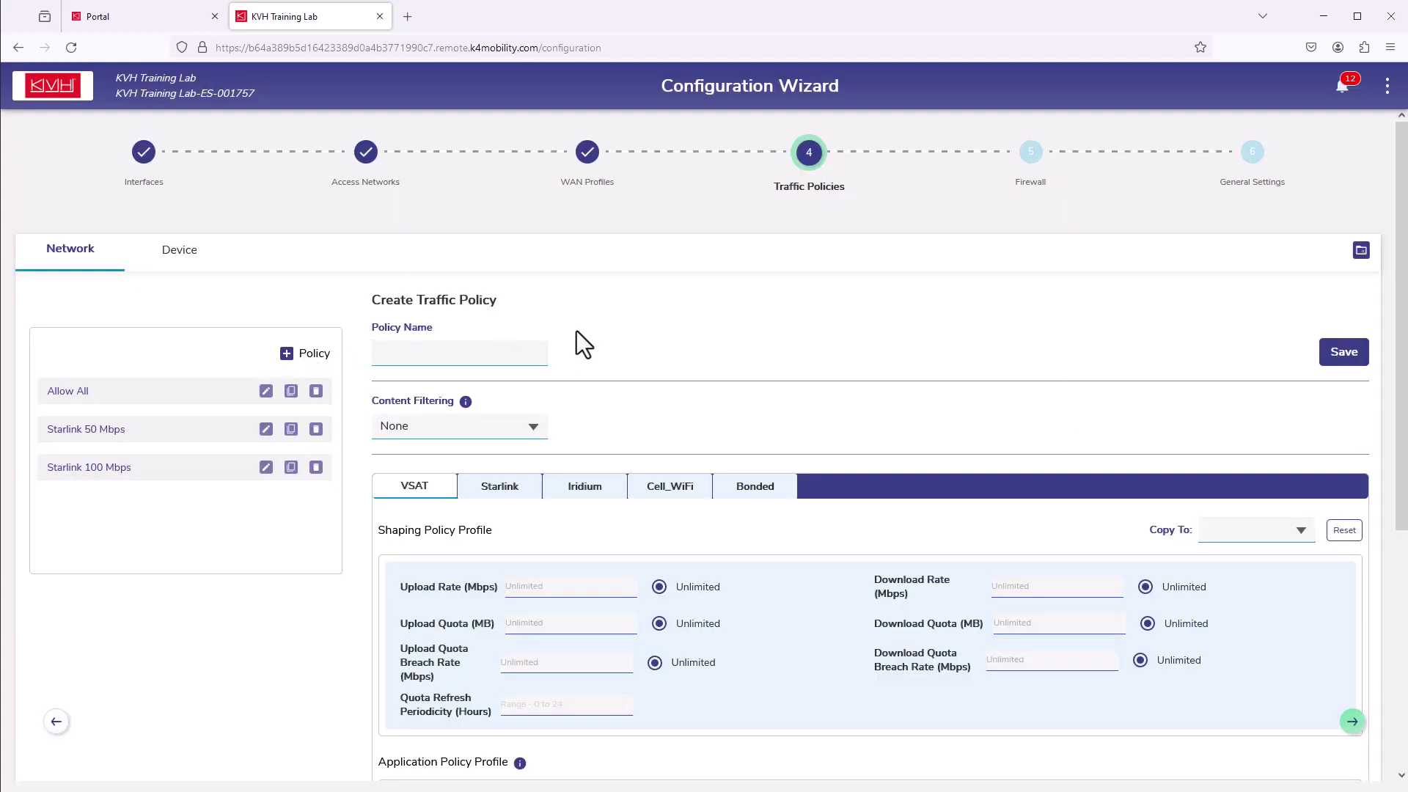
{"action": "type", "text": "Starlink 25 M"}
{"action": "type", "text": "bps"}
{"action": "left_click_drag", "start_coordinate": [1400, 312], "coordinate": [1373, 439]}
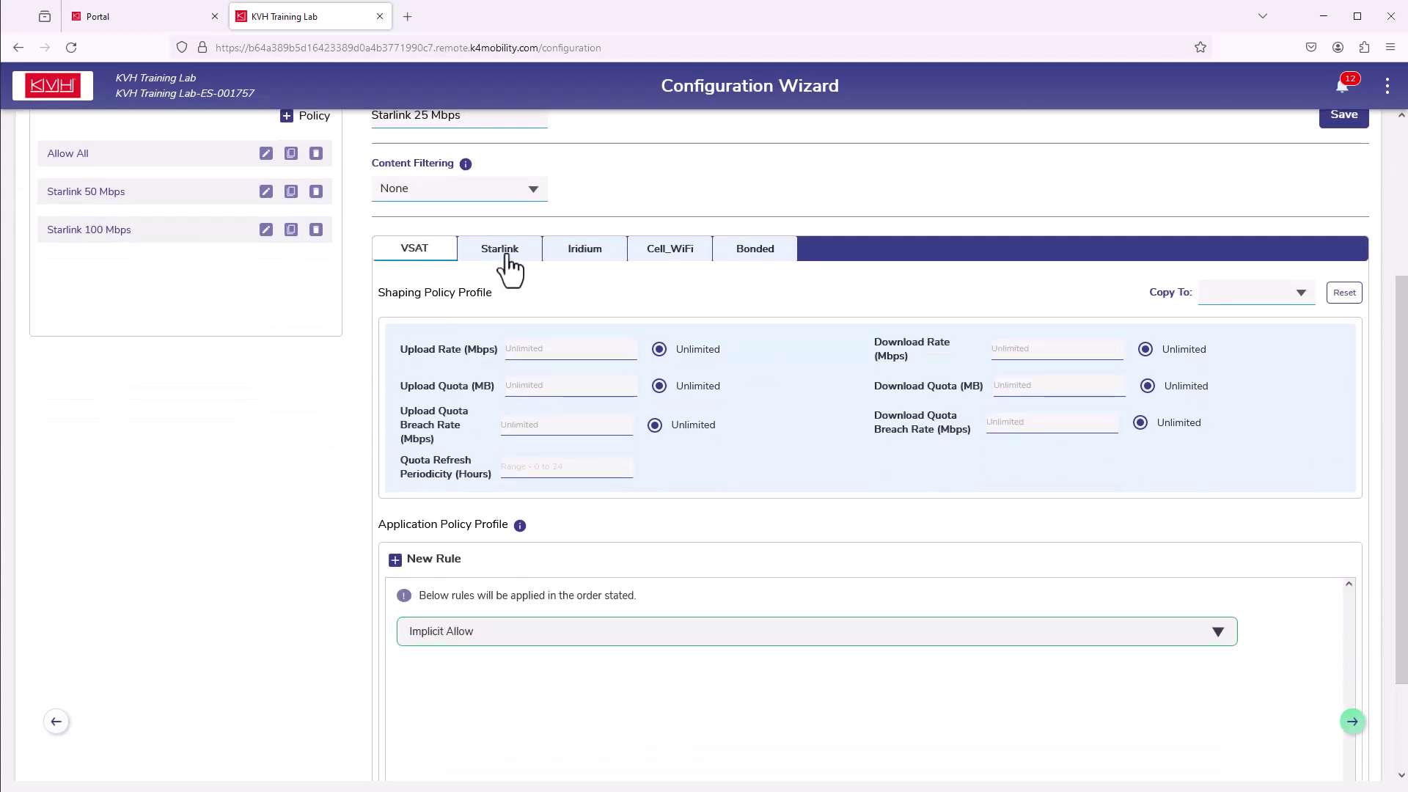
{"action": "left_click", "coordinate": [503, 252]}
{"action": "type", "text": "25"}
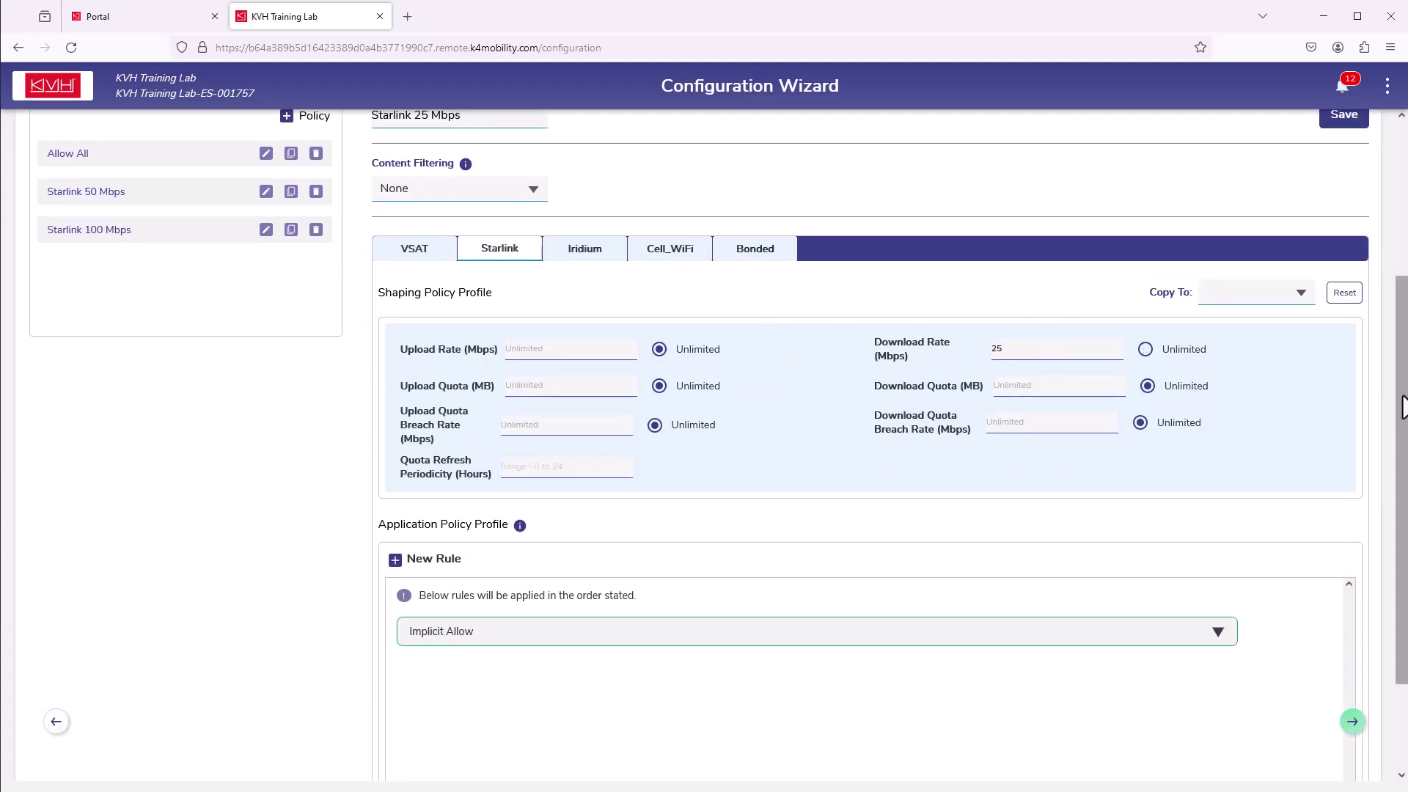
{"action": "scroll", "coordinate": [1379, 541], "scroll_direction": "down", "scroll_amount": 3}
{"action": "left_click", "coordinate": [710, 731]}
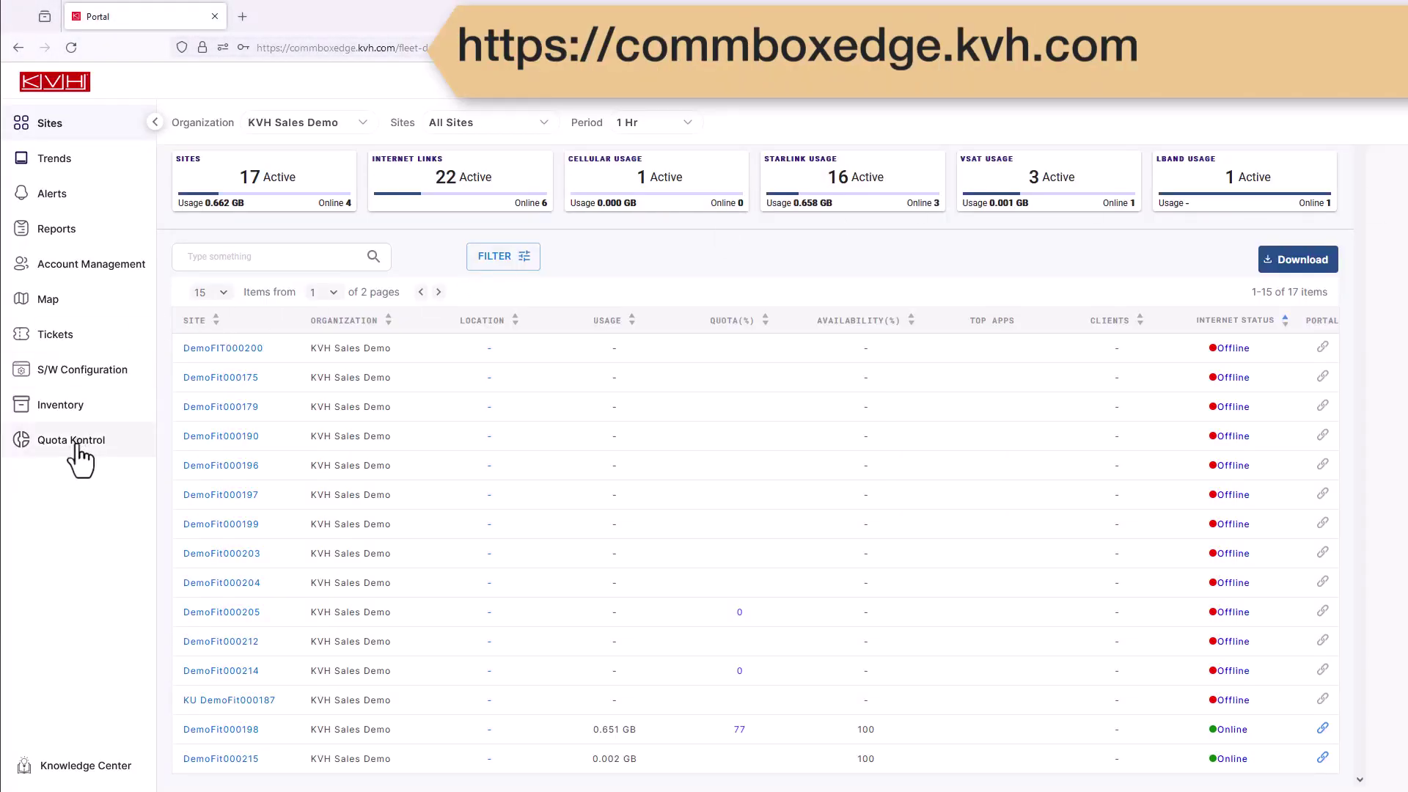
On Quota Kontrol, filter Sites to KVH Training Lab and start a new quota.
{"action": "left_click", "coordinate": [74, 443]}
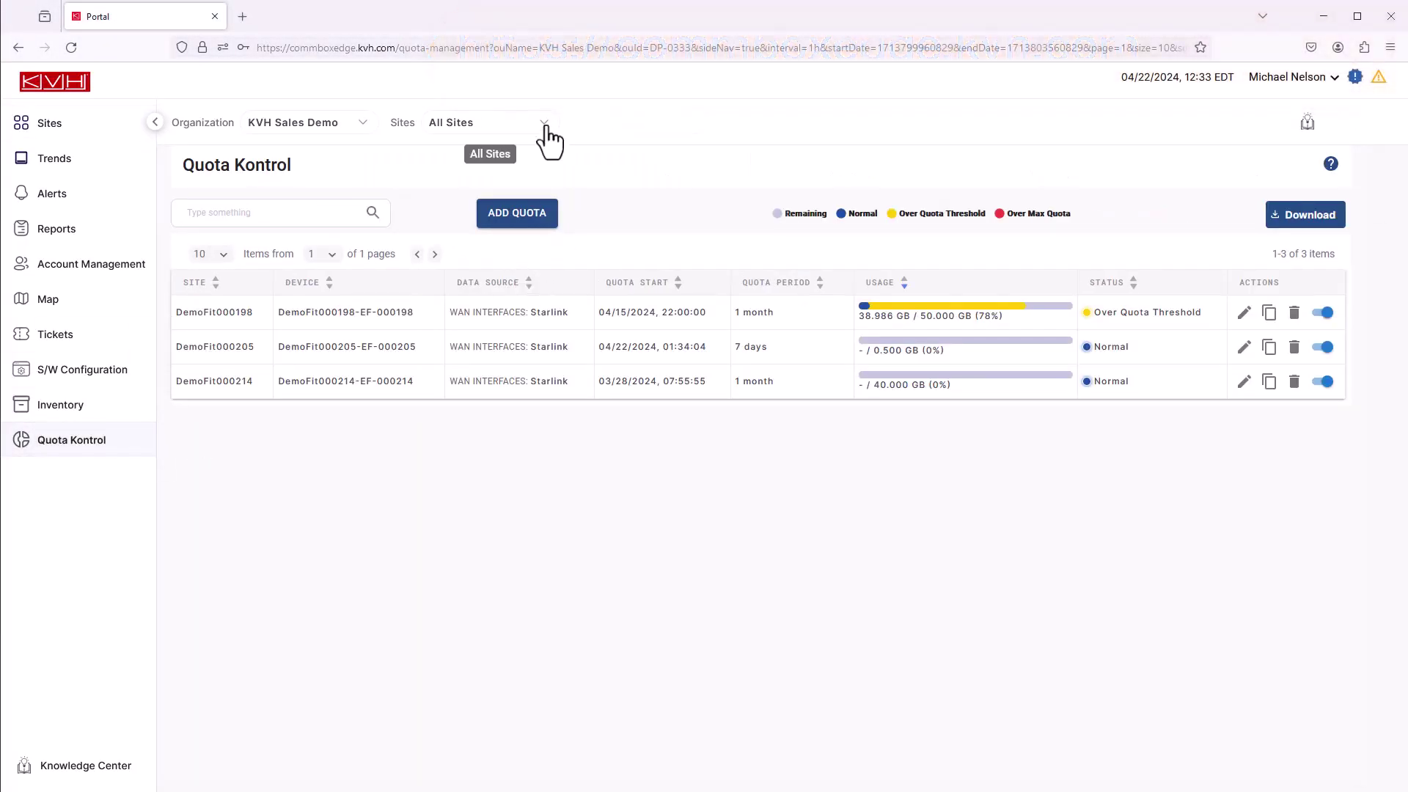
{"action": "left_click", "coordinate": [546, 126]}
{"action": "left_click_drag", "start_coordinate": [548, 214], "coordinate": [528, 329]}
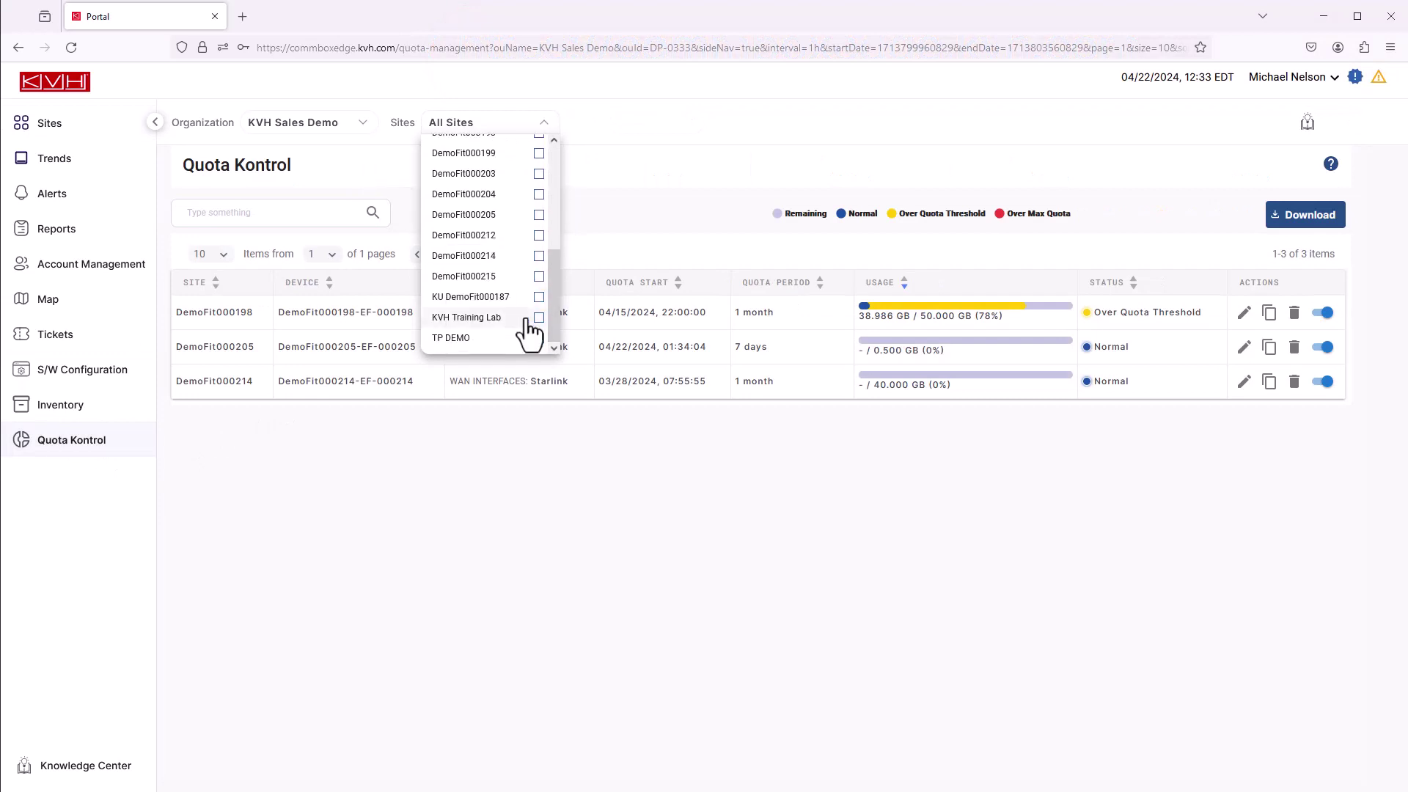
{"action": "left_click", "coordinate": [528, 319]}
{"action": "left_click", "coordinate": [617, 228]}
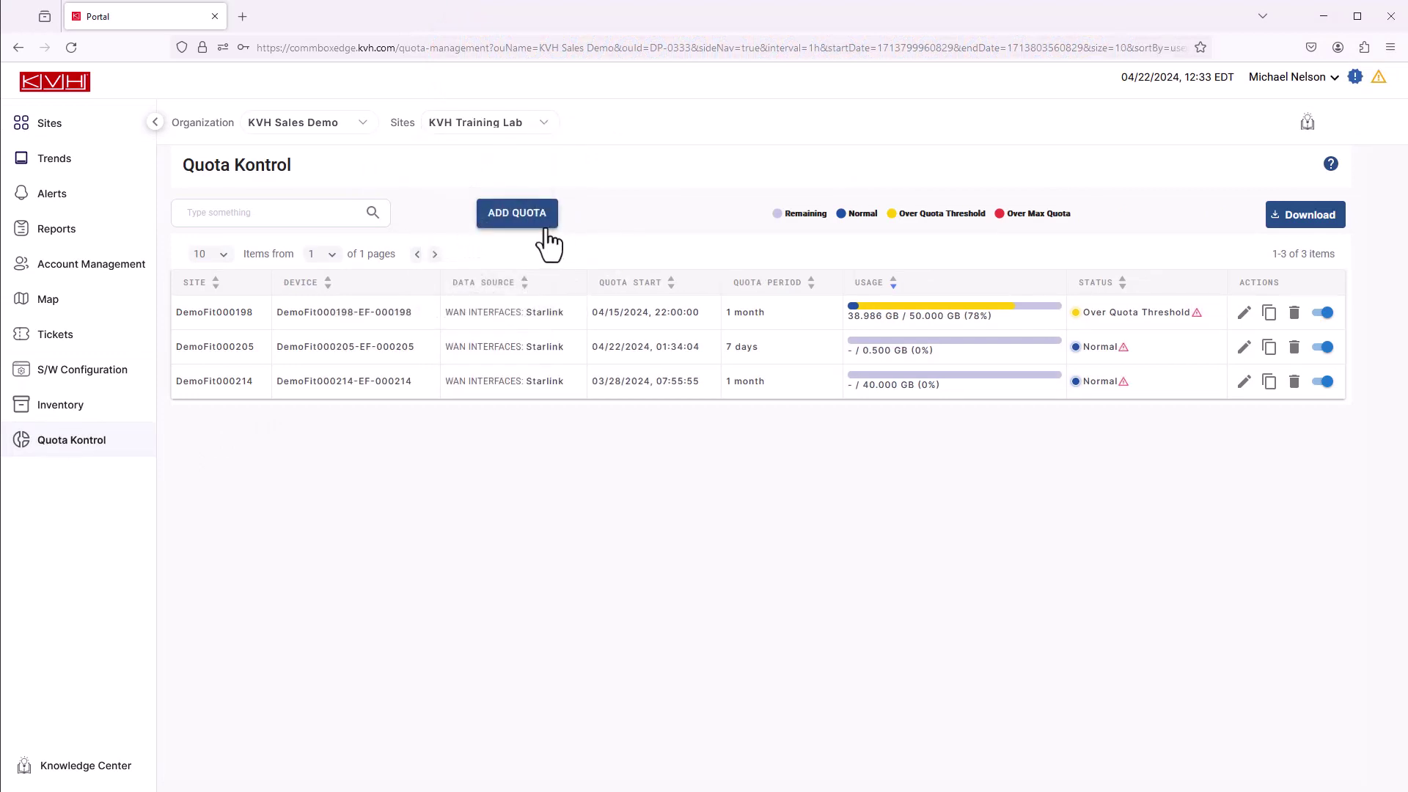
{"action": "left_click", "coordinate": [547, 230]}
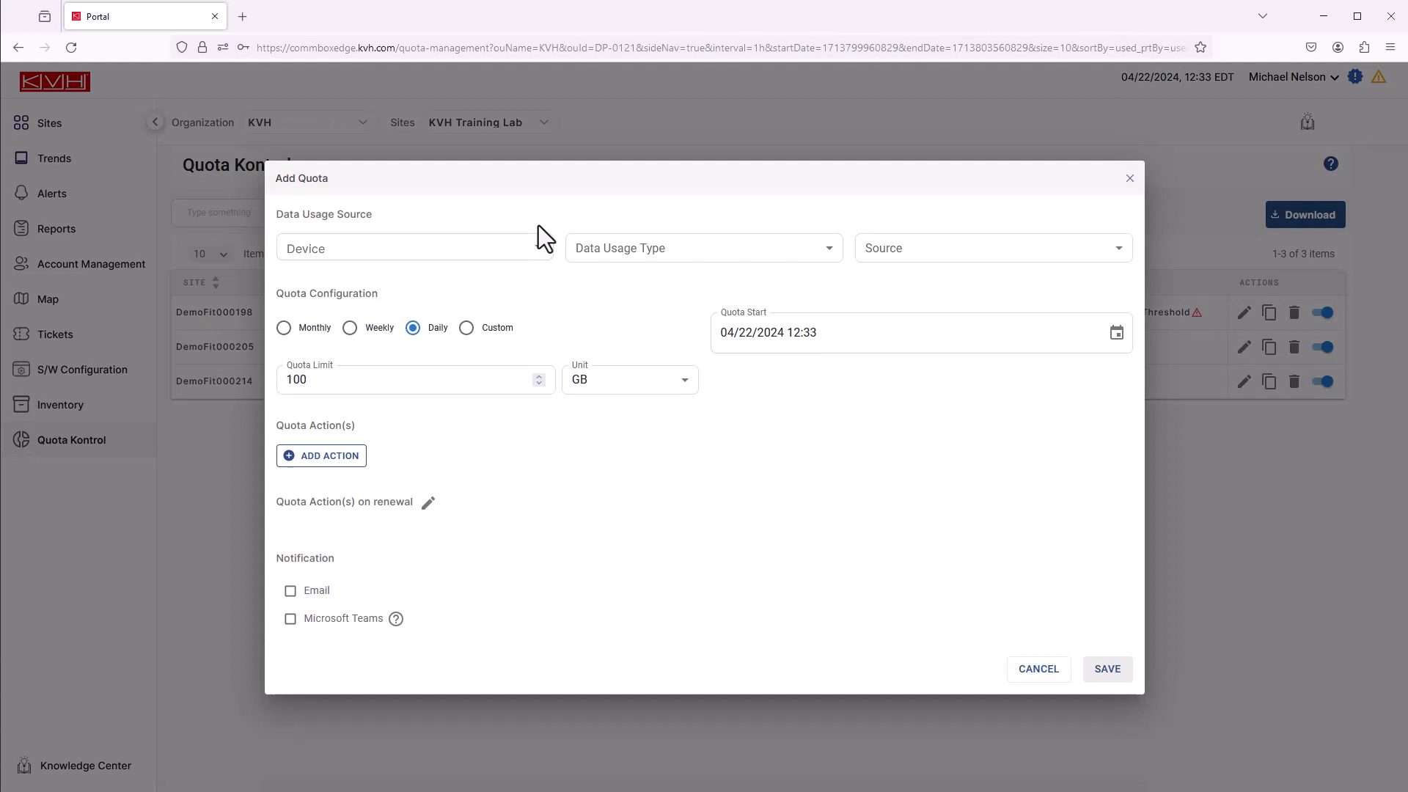
Target device KVH Training Lab-ES-001757, measuring WAN Interface usage with Starlink as source.
{"action": "left_click", "coordinate": [538, 249]}
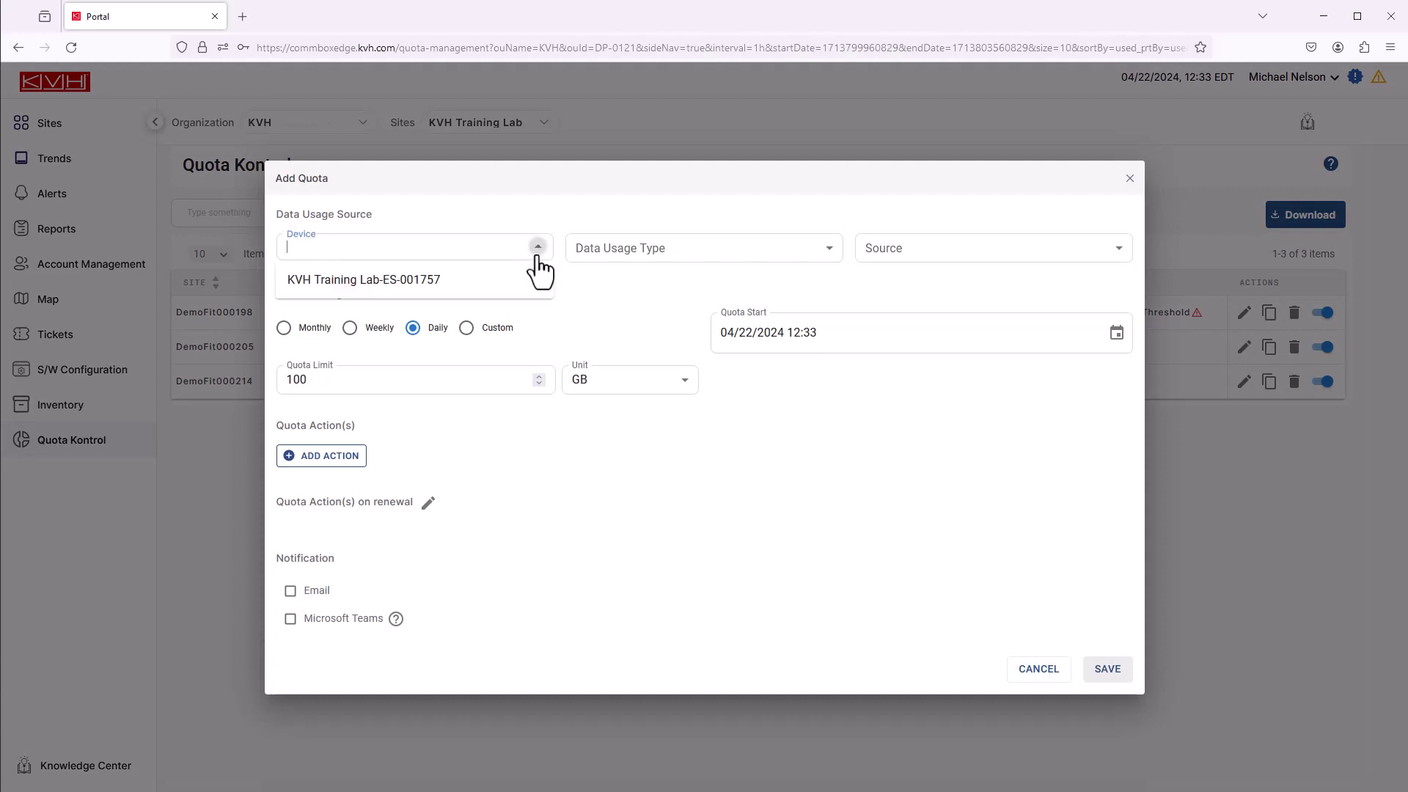
{"action": "left_click", "coordinate": [490, 282]}
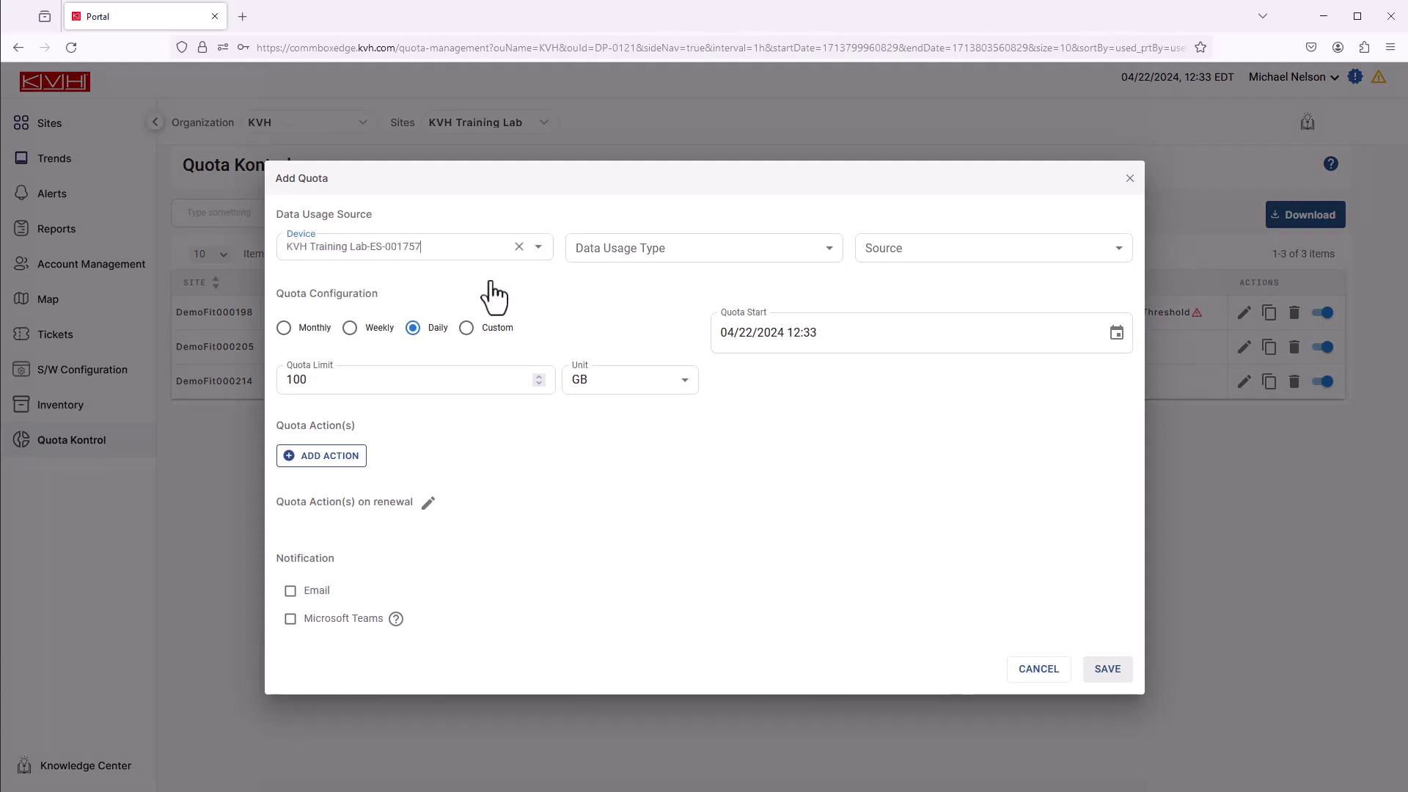
{"action": "left_click", "coordinate": [831, 249]}
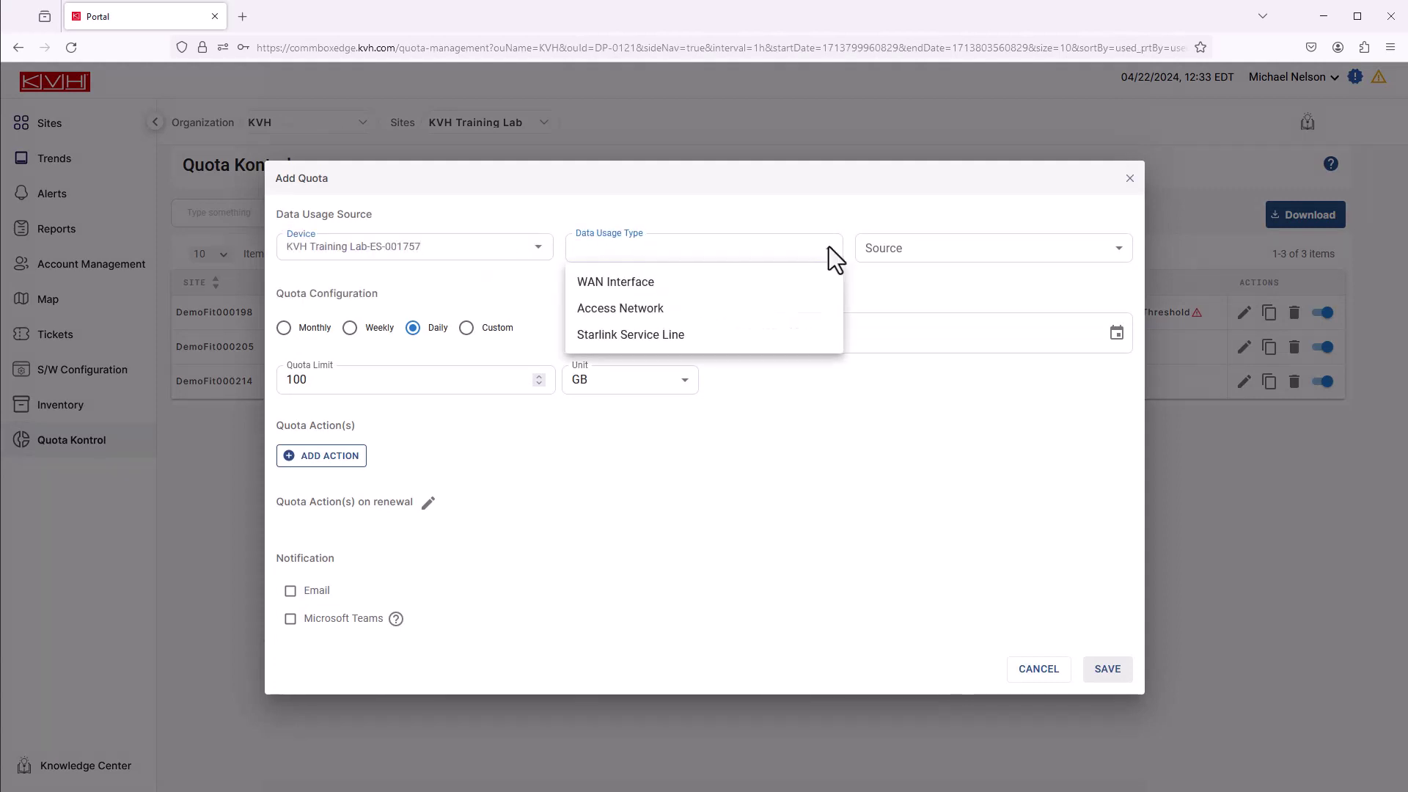
{"action": "left_click", "coordinate": [717, 289]}
{"action": "left_click", "coordinate": [954, 253]}
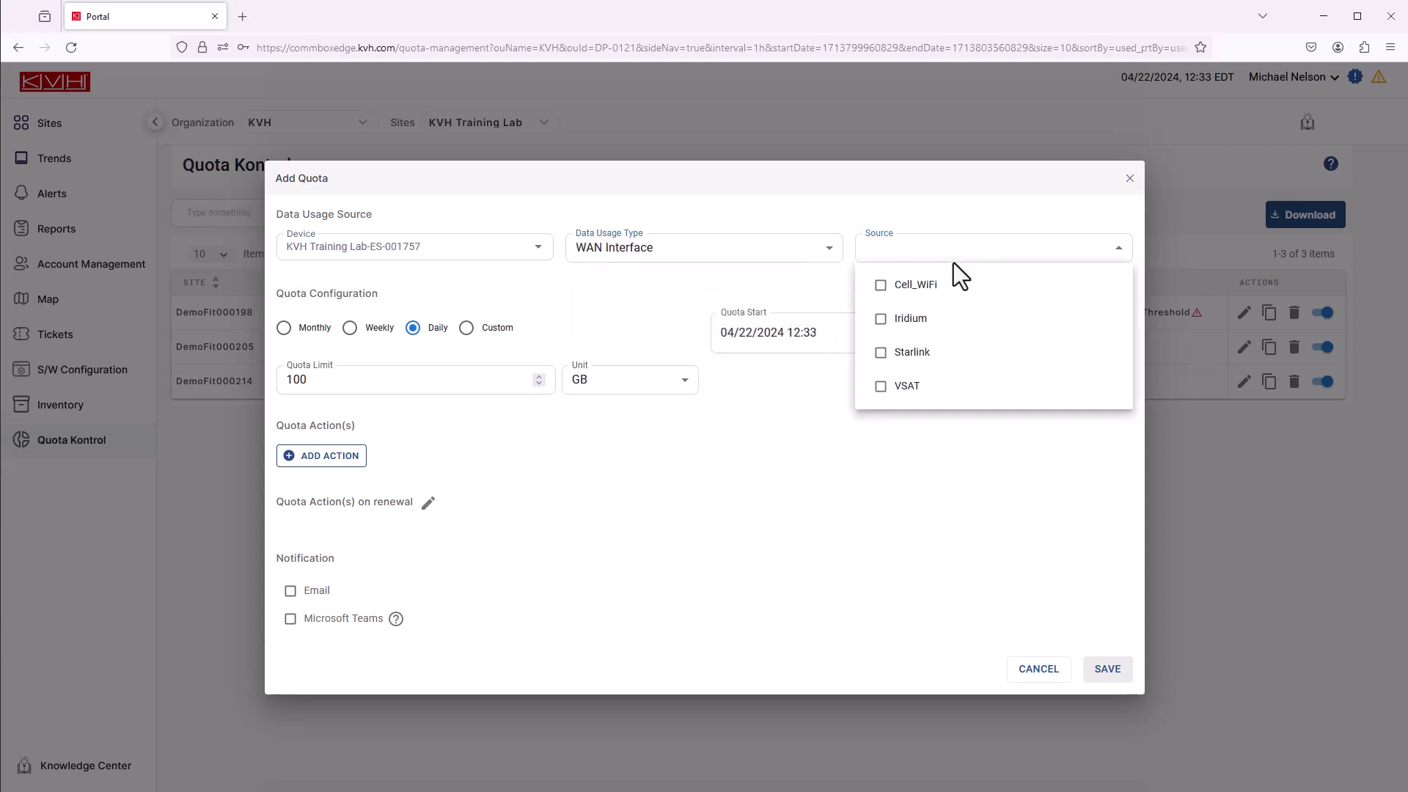
{"action": "left_click", "coordinate": [923, 367]}
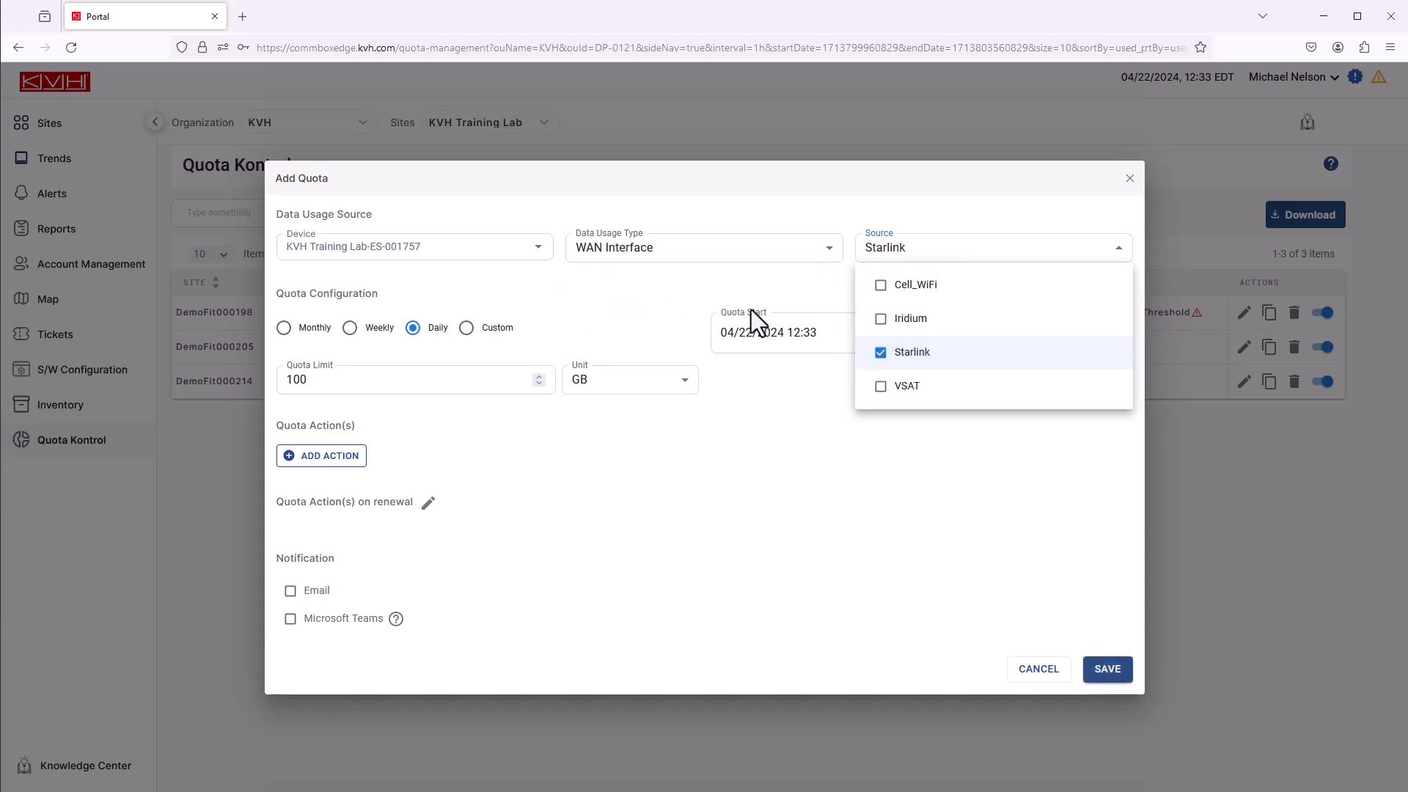
{"action": "left_click", "coordinate": [665, 314]}
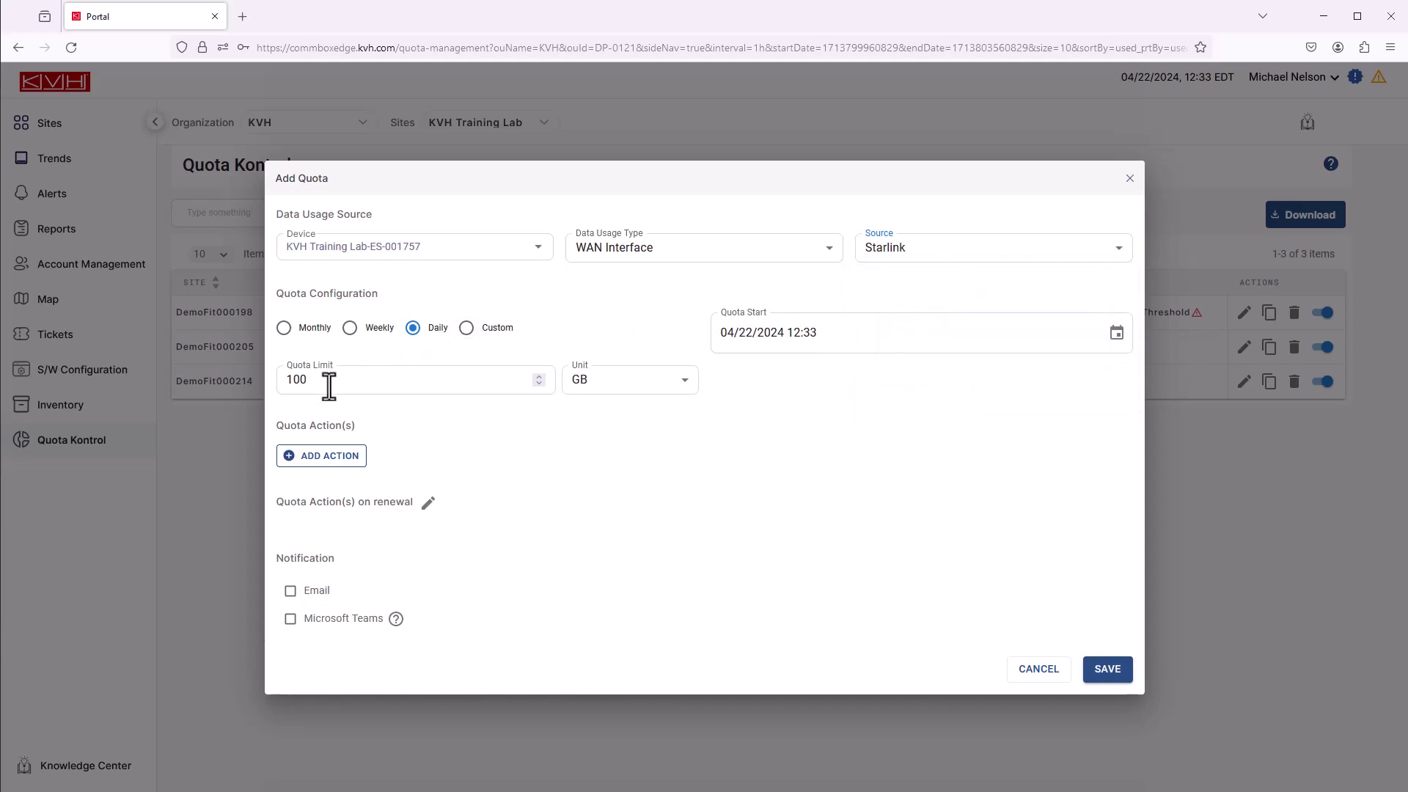
Set the quota limit to 30 GB.
{"action": "left_click_drag", "start_coordinate": [326, 381], "coordinate": [273, 381]}
{"action": "type", "text": "30"}
{"action": "left_click", "coordinate": [668, 388]}
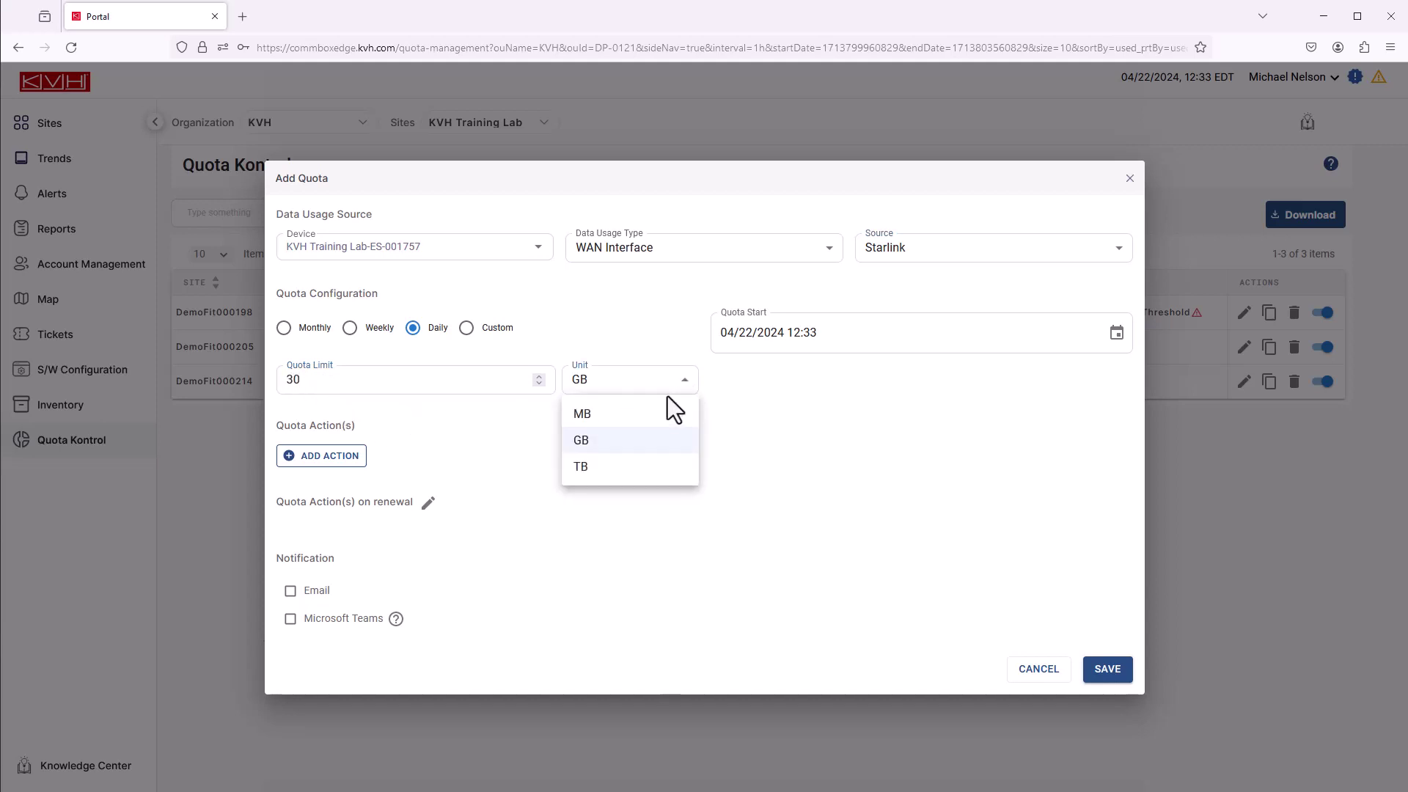
{"action": "left_click", "coordinate": [600, 440]}
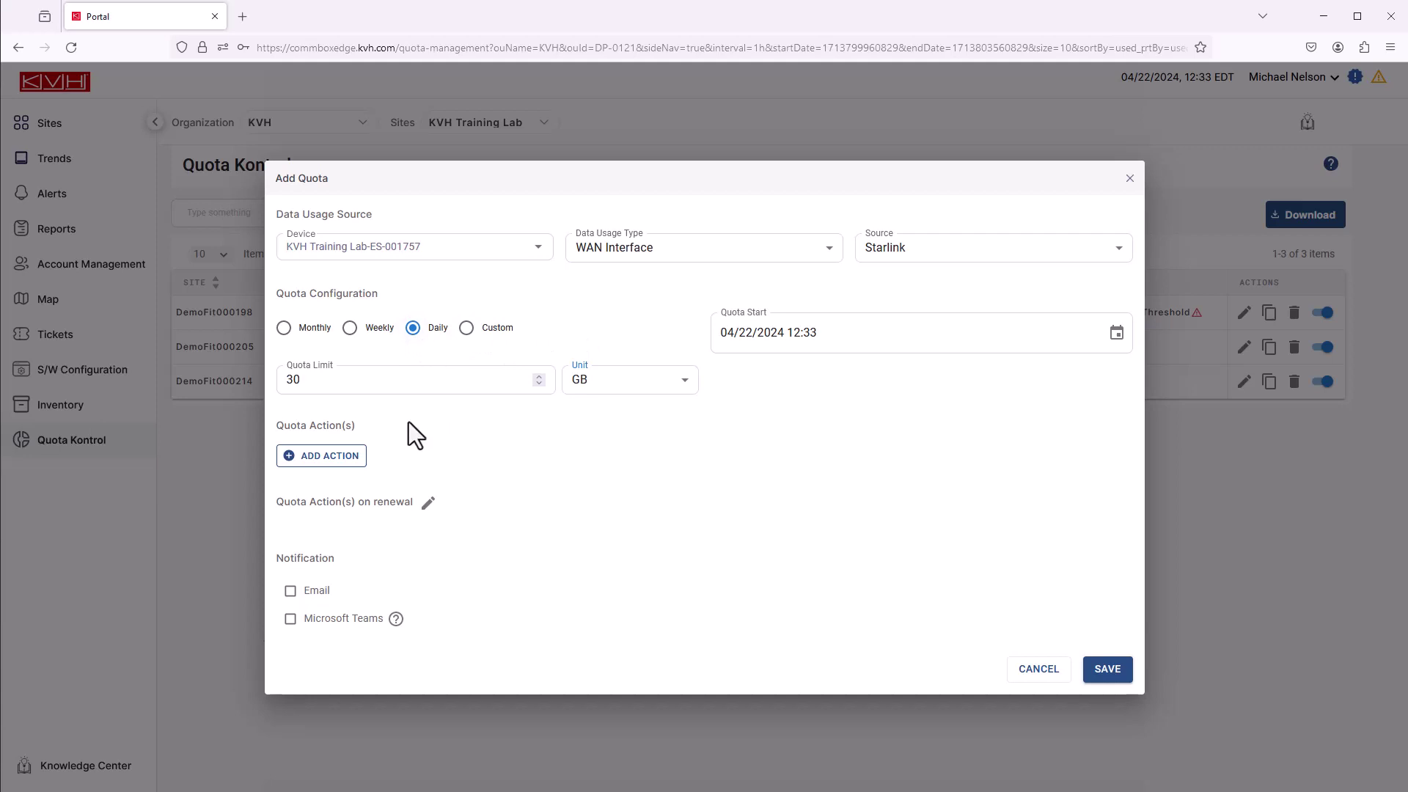
Add a 25% action assigning Starlink 100 Mbps to Crew LAN and Vessel LAN.
{"action": "left_click", "coordinate": [358, 458]}
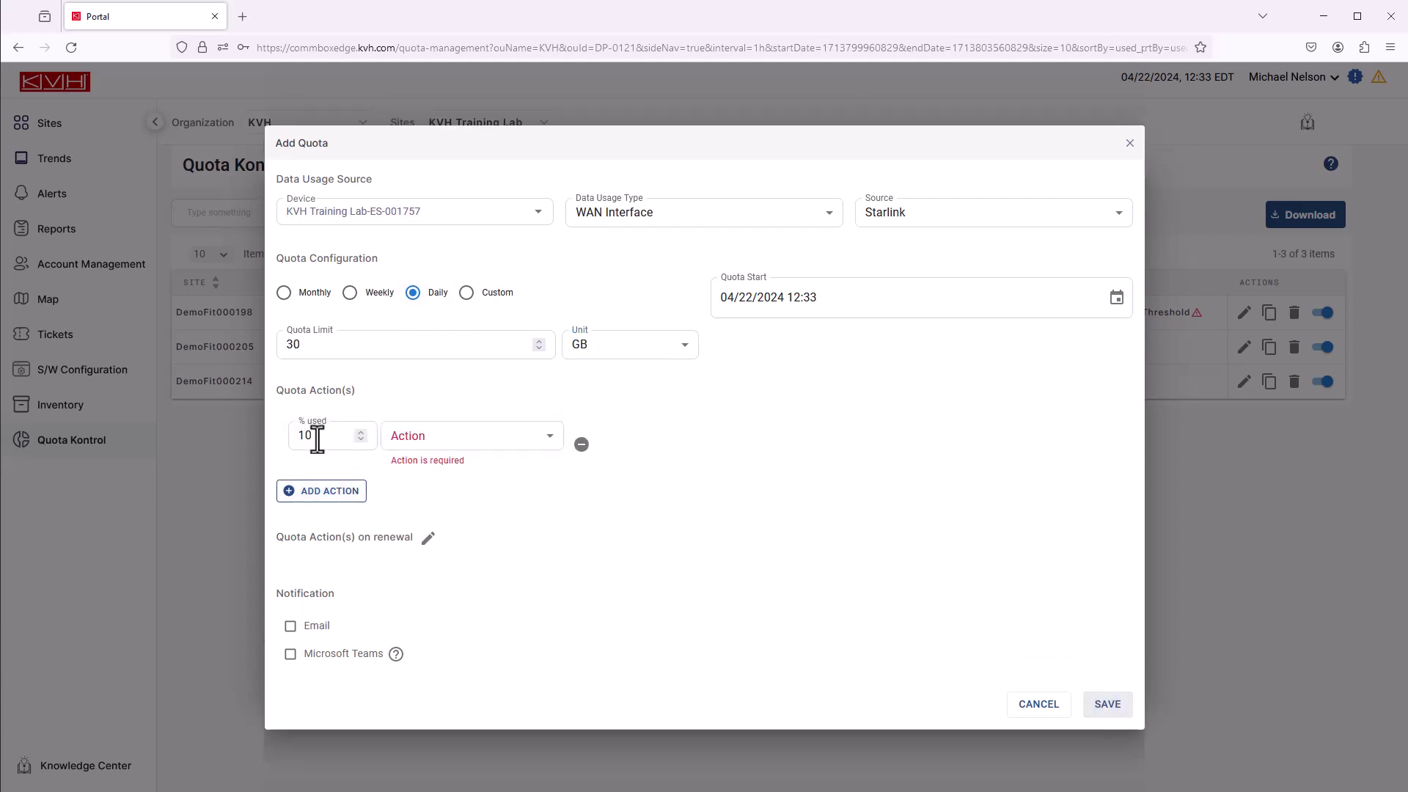
{"action": "left_click_drag", "start_coordinate": [317, 439], "coordinate": [287, 437]}
{"action": "type", "text": "25"}
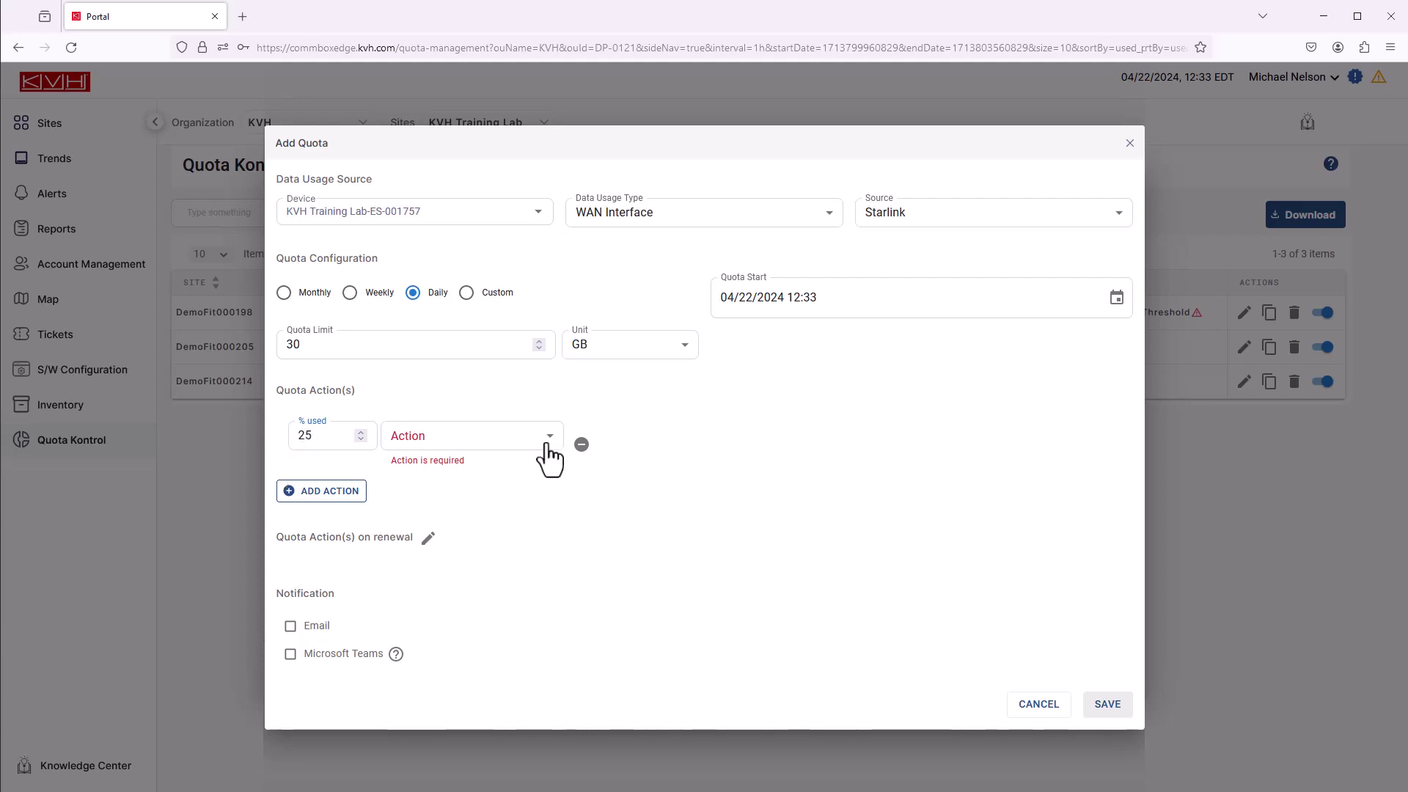
{"action": "left_click", "coordinate": [547, 440]}
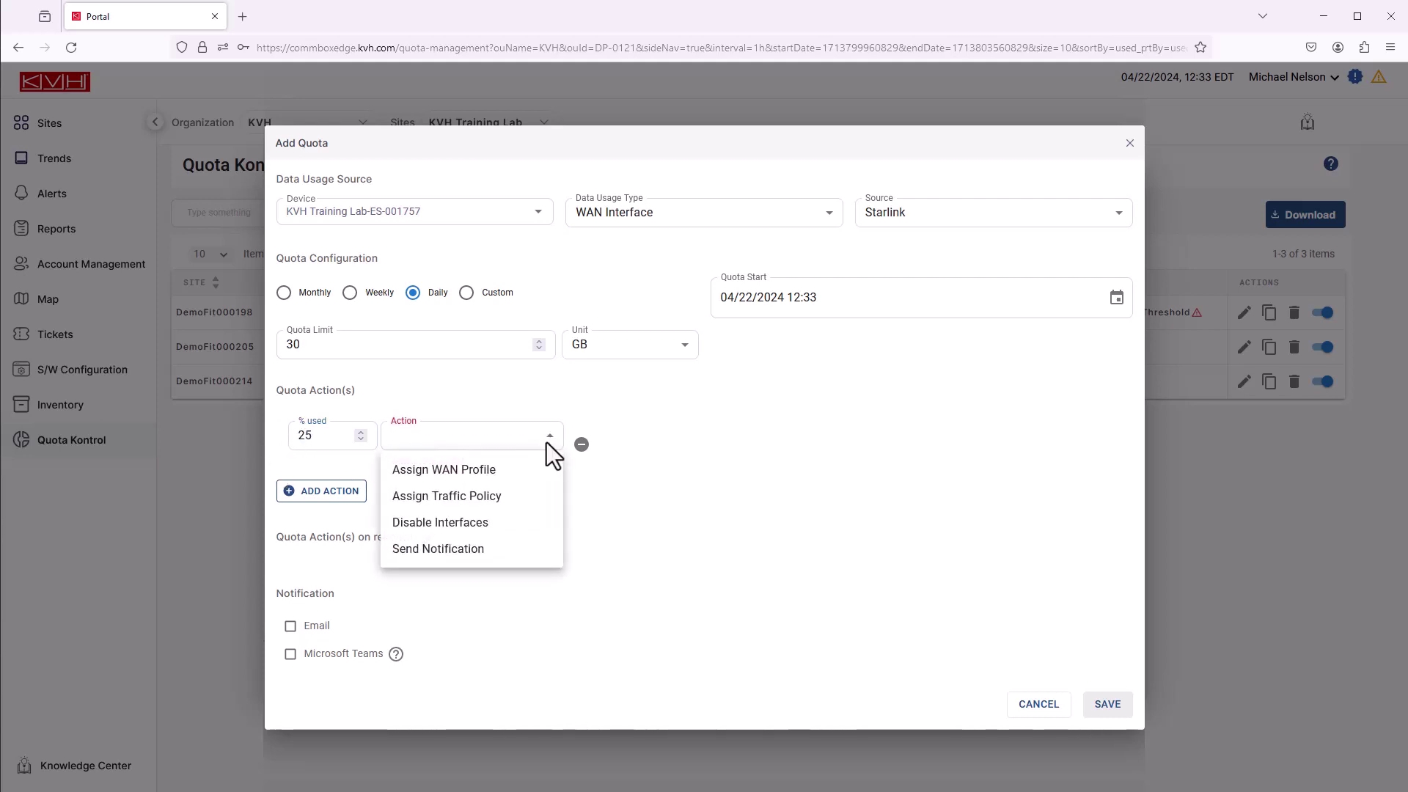
{"action": "left_click", "coordinate": [528, 501]}
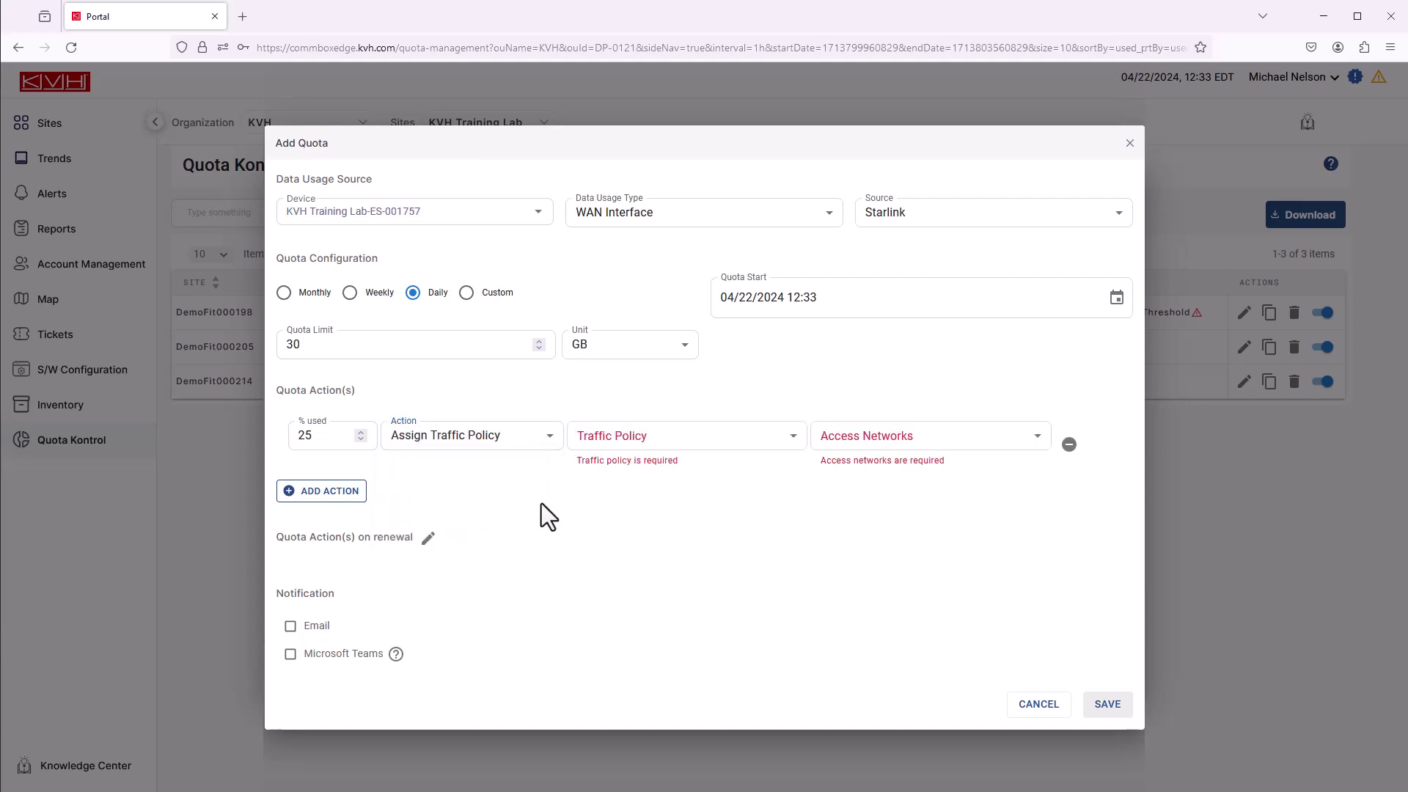
{"action": "left_click", "coordinate": [786, 437]}
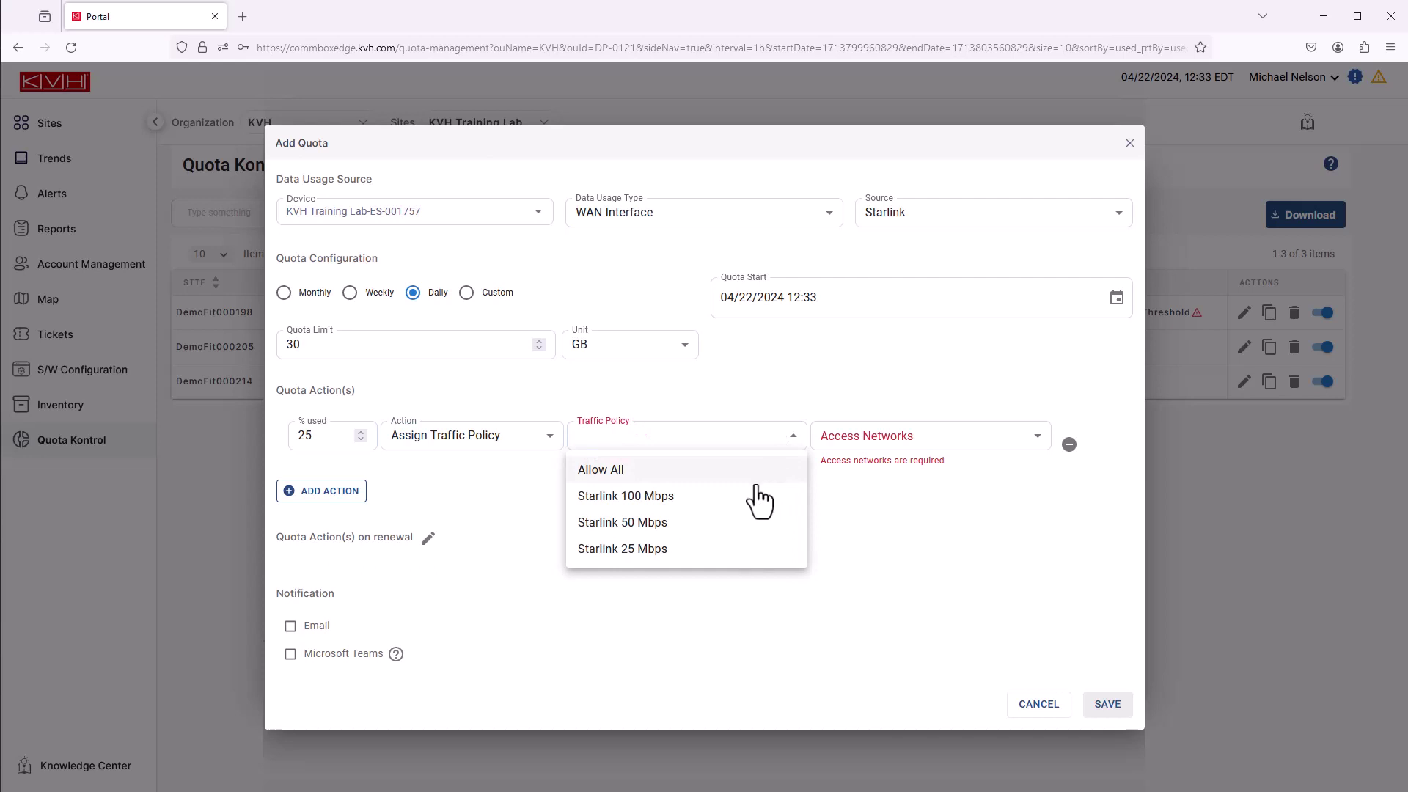
{"action": "left_click", "coordinate": [733, 499]}
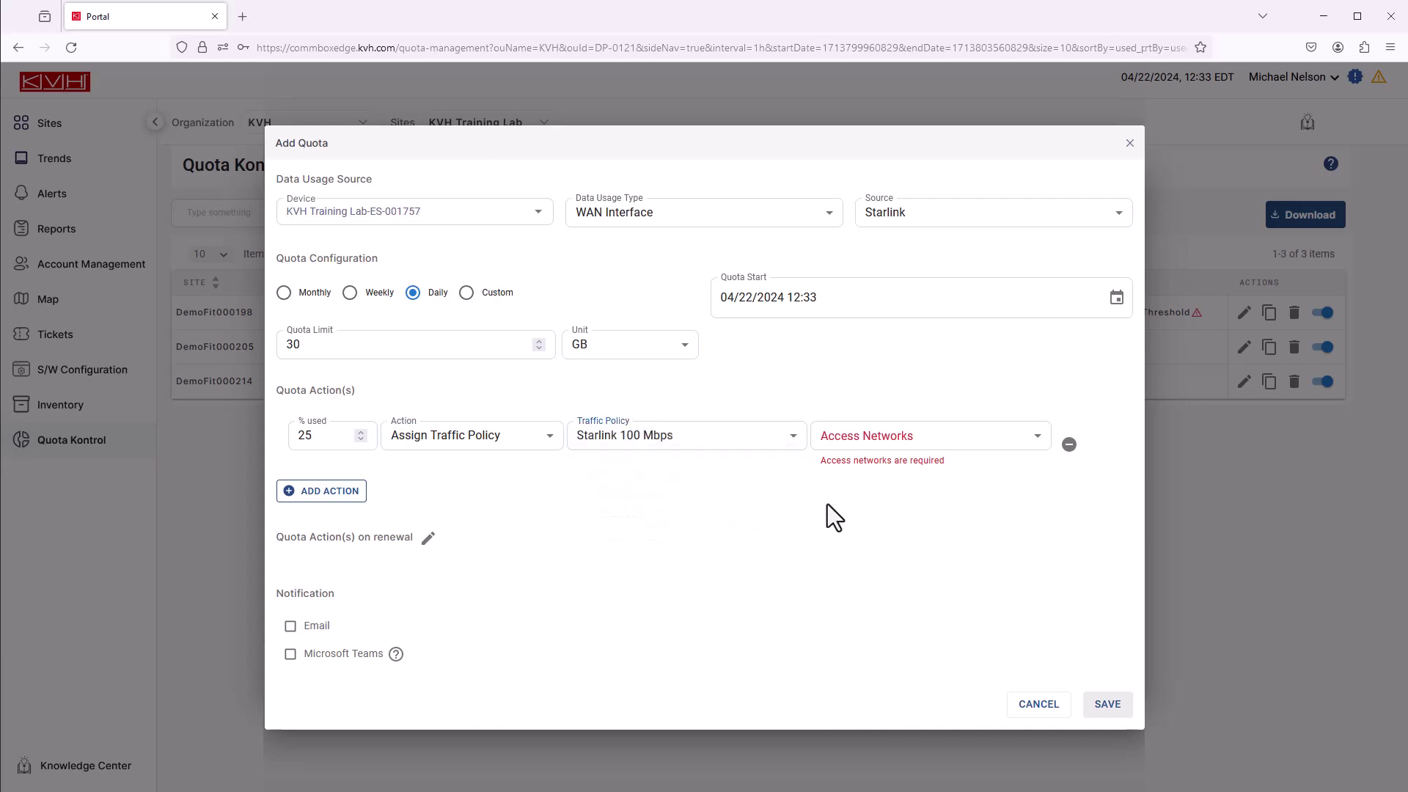
{"action": "left_click", "coordinate": [1036, 443]}
{"action": "left_click", "coordinate": [888, 510]}
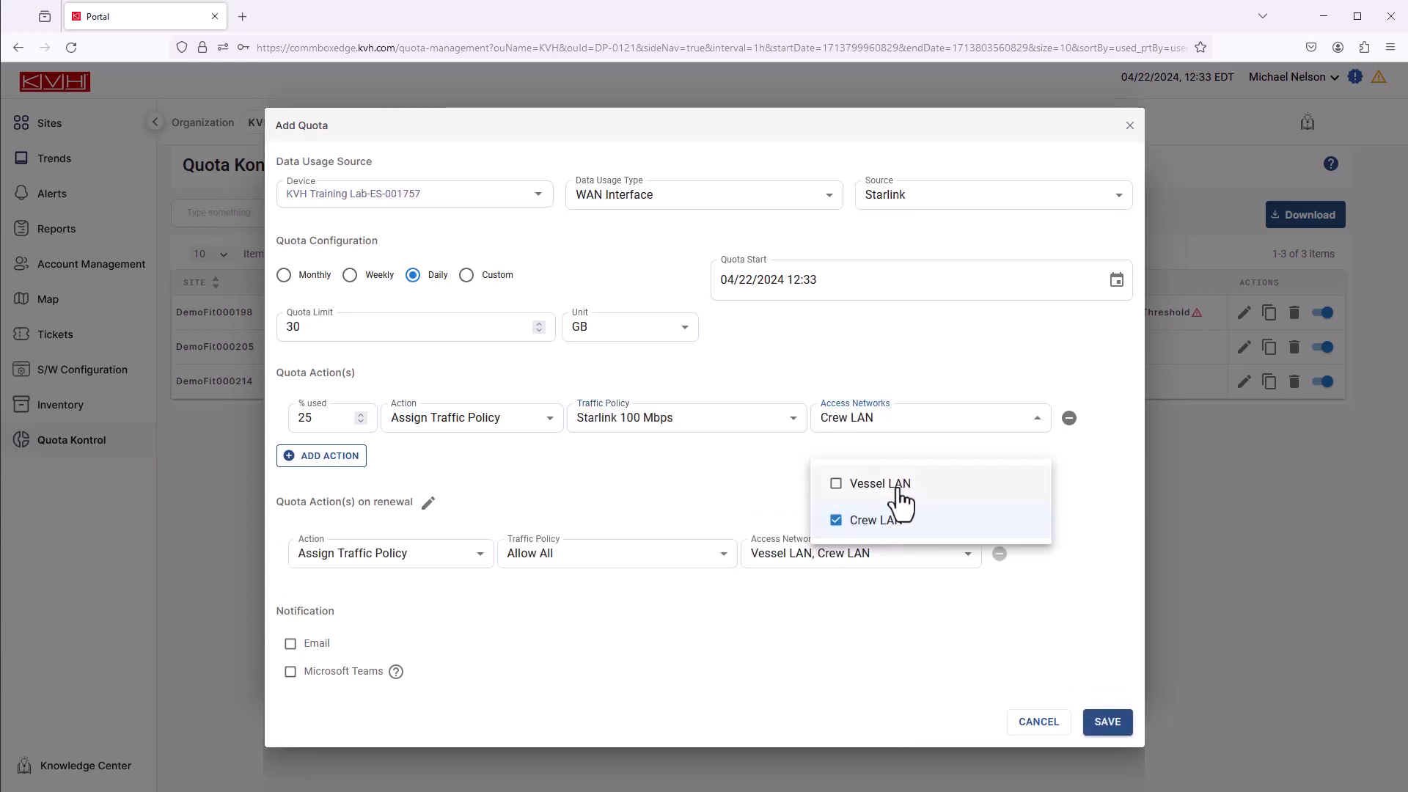
{"action": "left_click", "coordinate": [402, 461]}
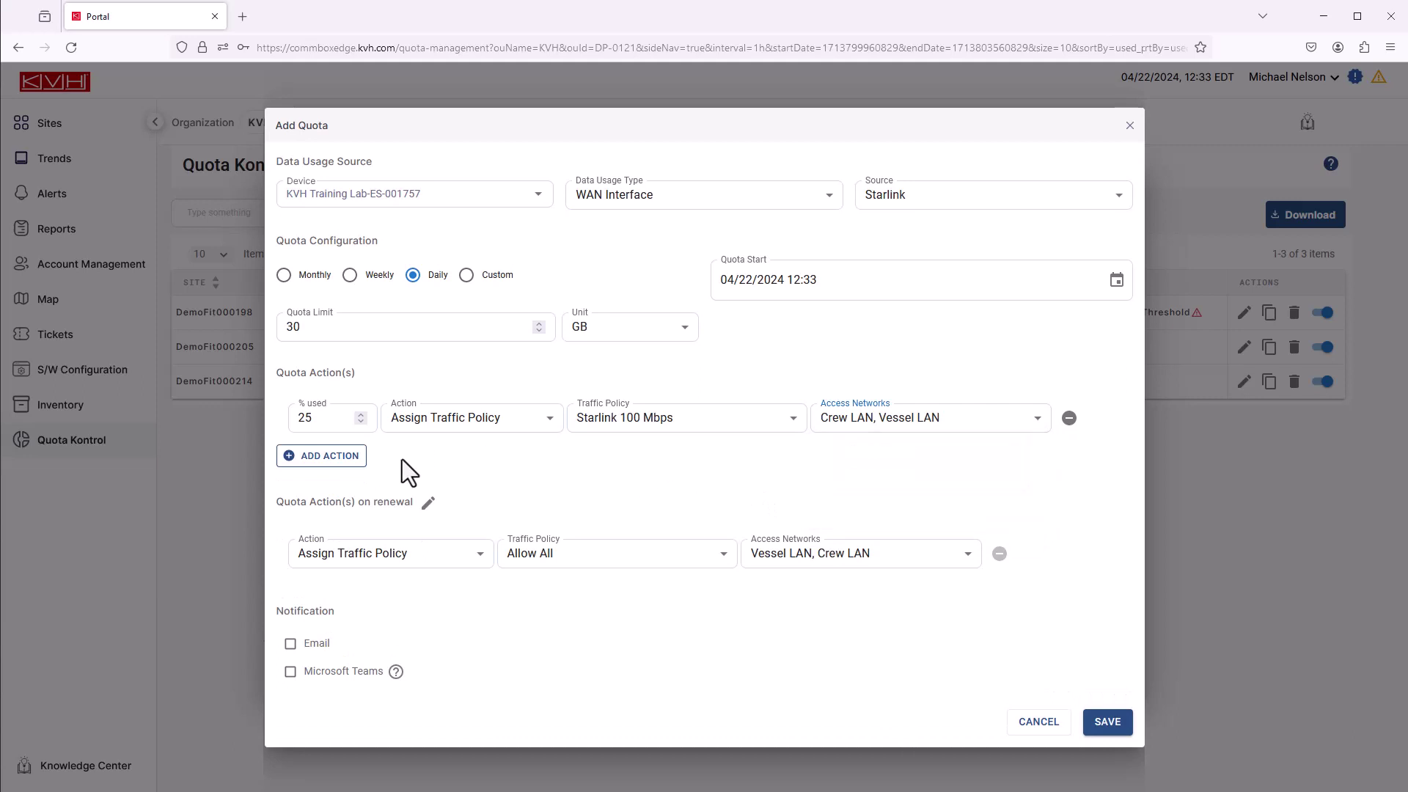
Add a 50% action assigning Starlink 50 Mbps to Vessel LAN and Crew LAN.
{"action": "left_click", "coordinate": [346, 461]}
{"action": "left_click_drag", "start_coordinate": [325, 438], "coordinate": [289, 443]}
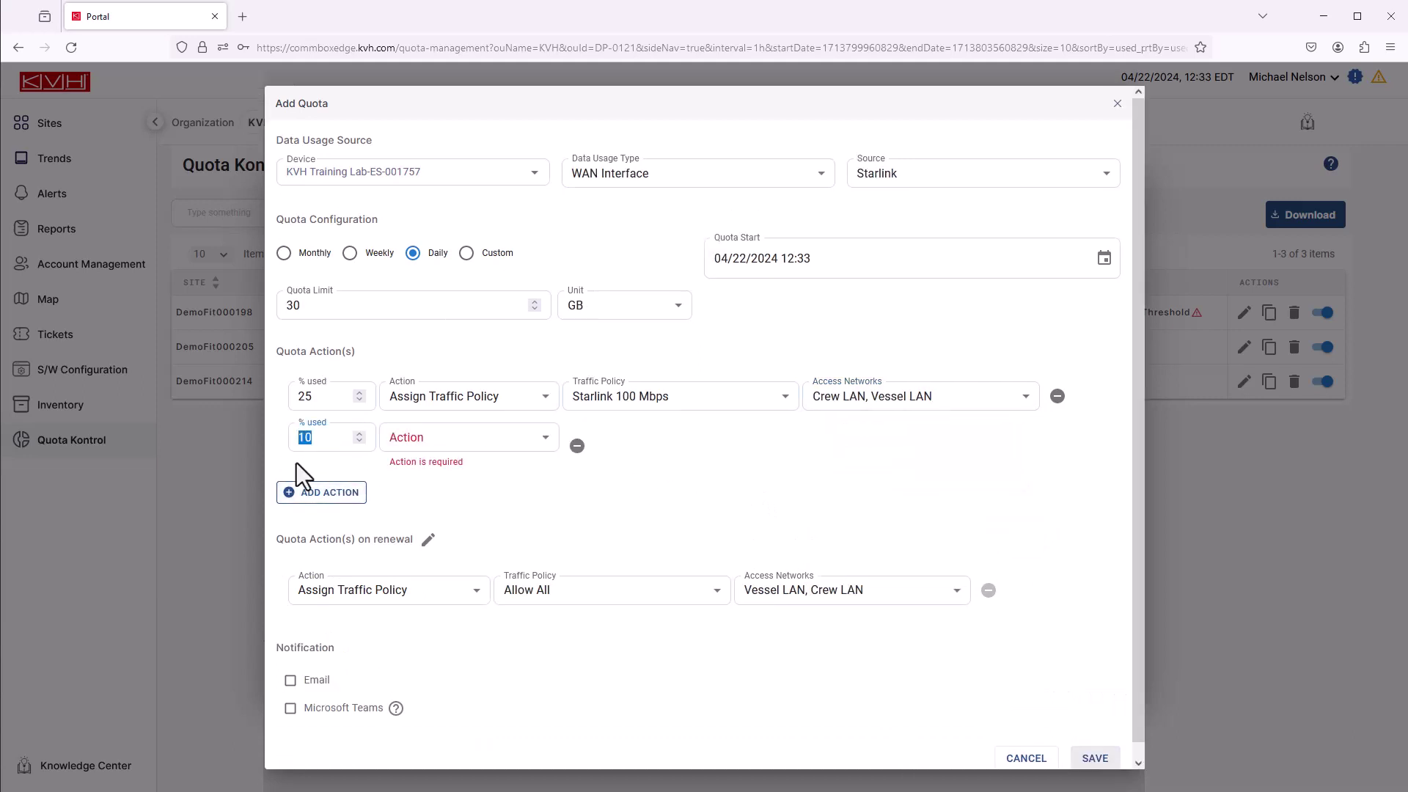
{"action": "type", "text": "50"}
{"action": "left_click", "coordinate": [545, 440]}
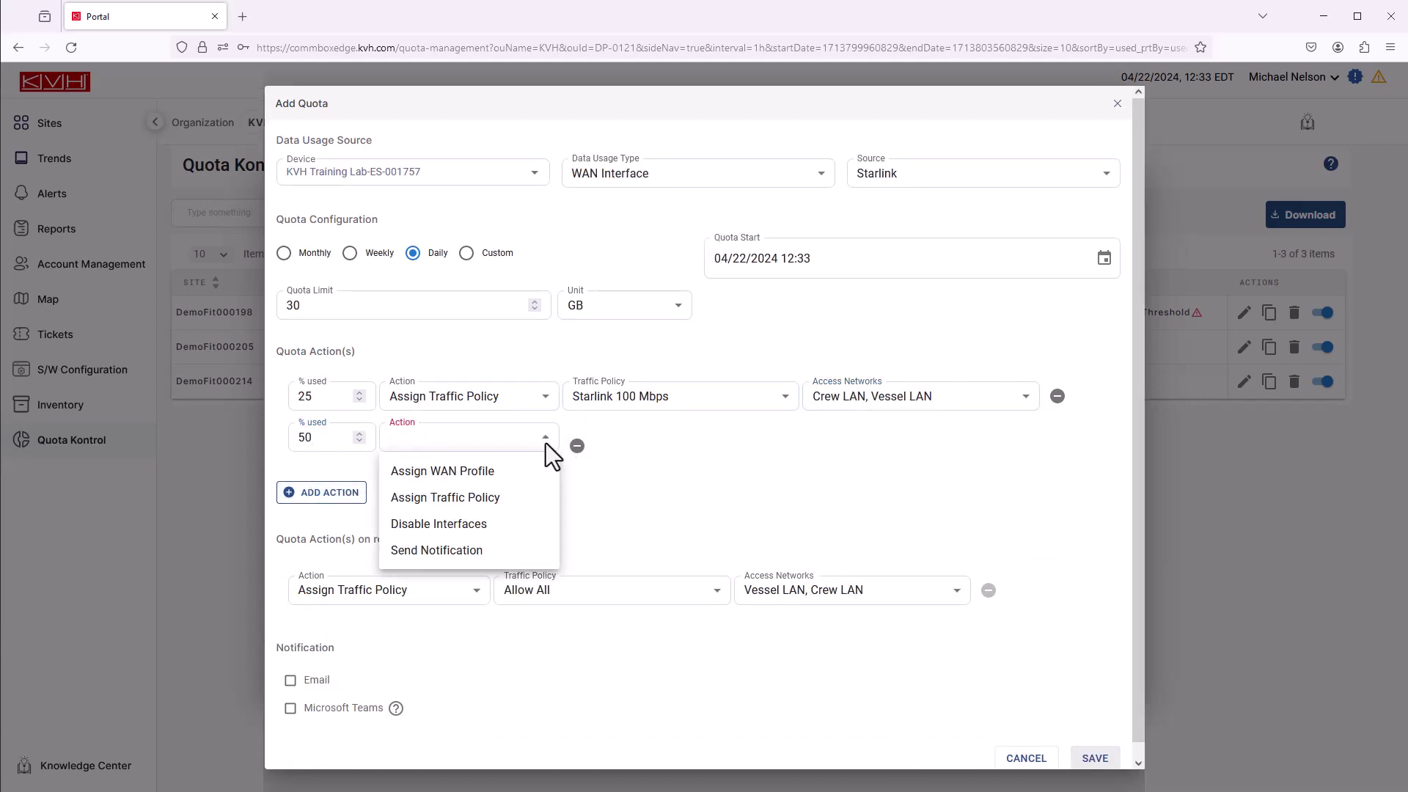
{"action": "left_click", "coordinate": [522, 499]}
{"action": "left_click", "coordinate": [720, 443]}
{"action": "left_click", "coordinate": [697, 525]}
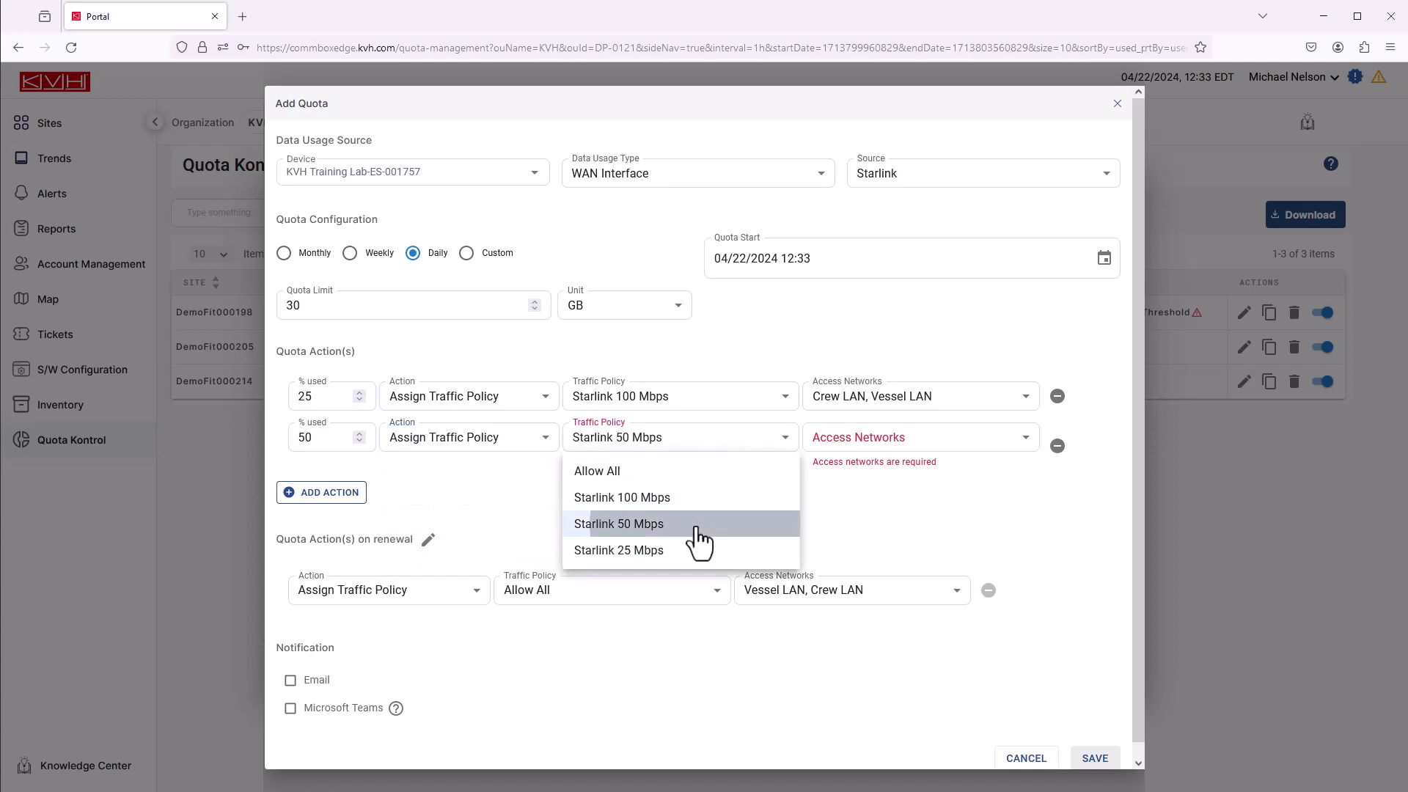
{"action": "left_click", "coordinate": [903, 477]}
{"action": "left_click", "coordinate": [893, 513]}
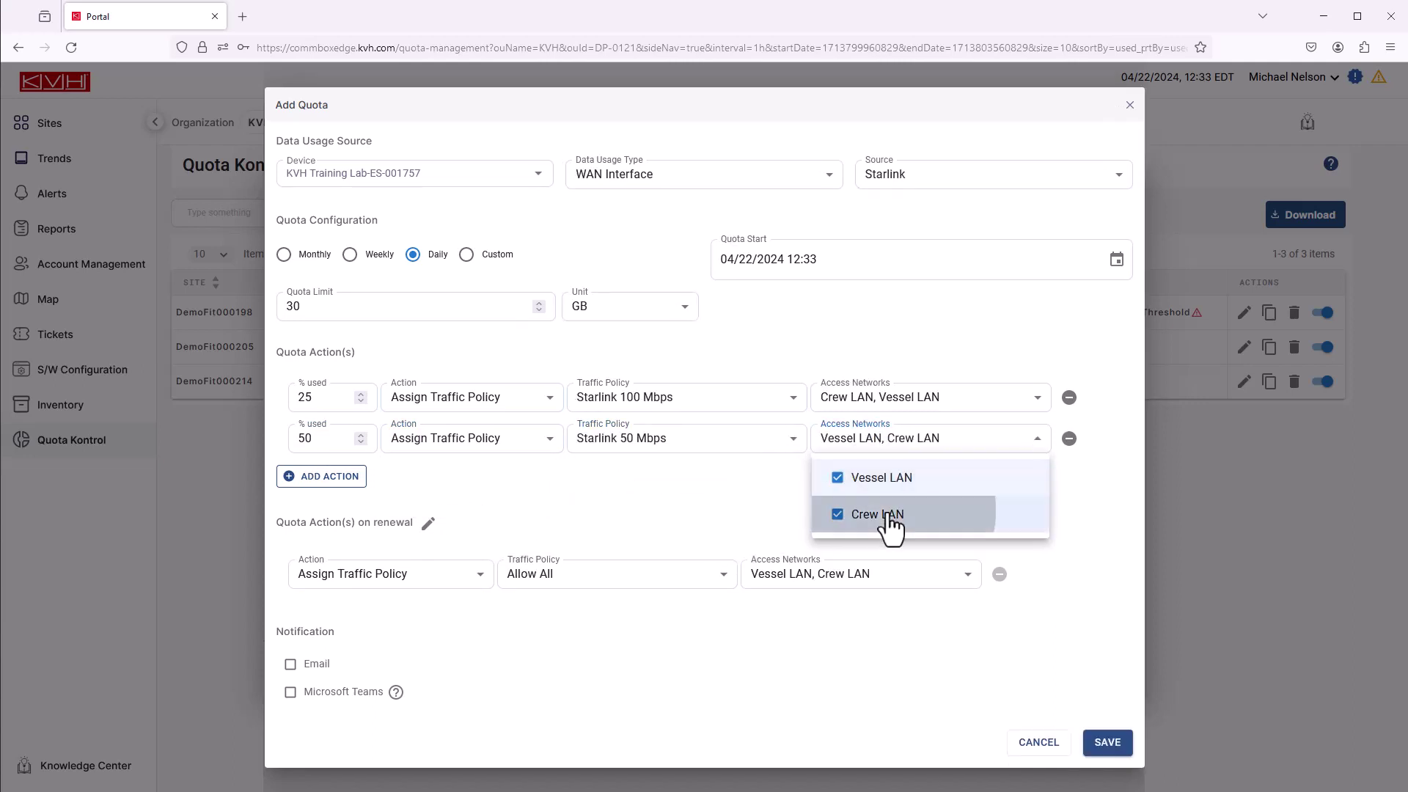
{"action": "left_click", "coordinate": [547, 513]}
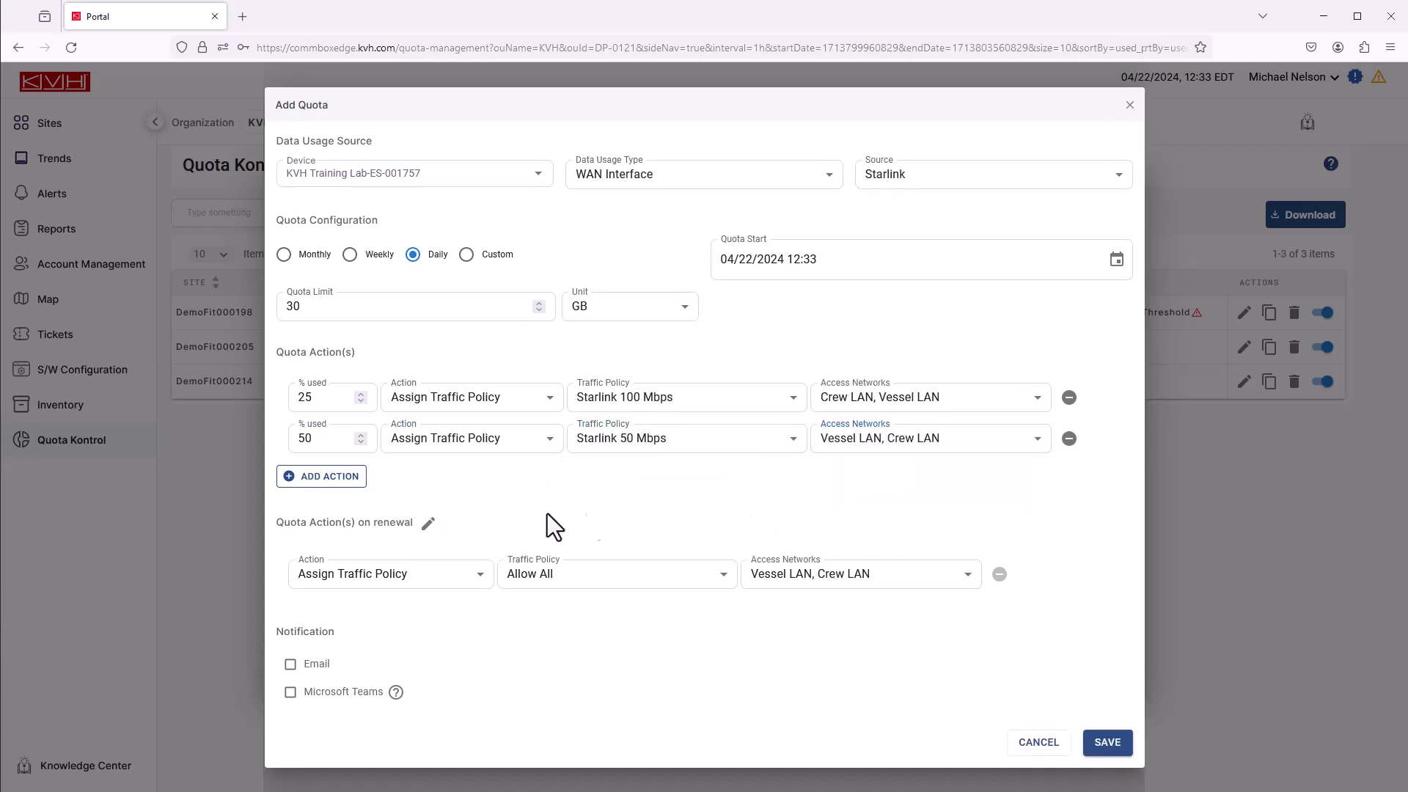
Add a 75% action assigning Starlink 25 Mbps to Crew LAN and Vessel LAN.
{"action": "left_click", "coordinate": [338, 481]}
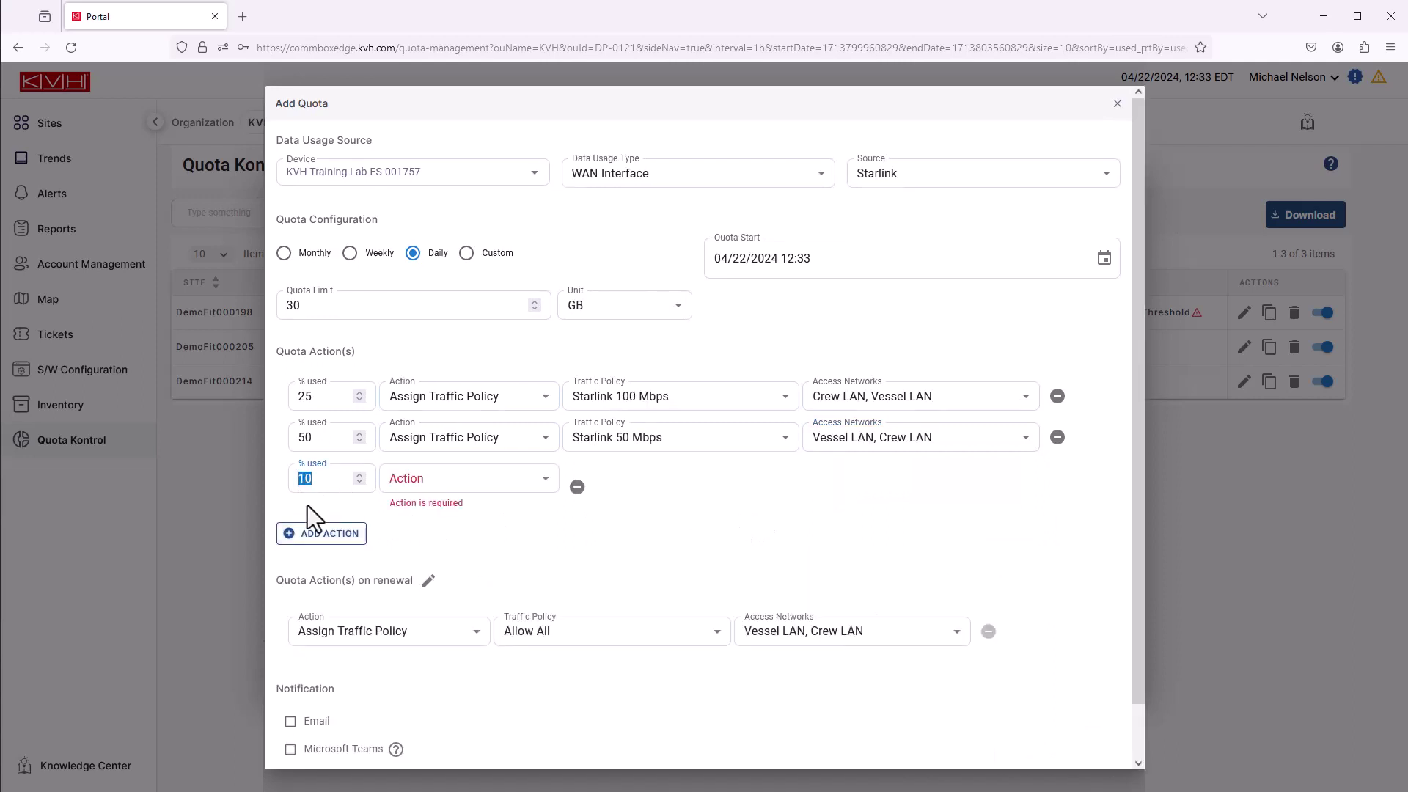
{"action": "type", "text": "5"}
{"action": "left_click", "coordinate": [546, 481]}
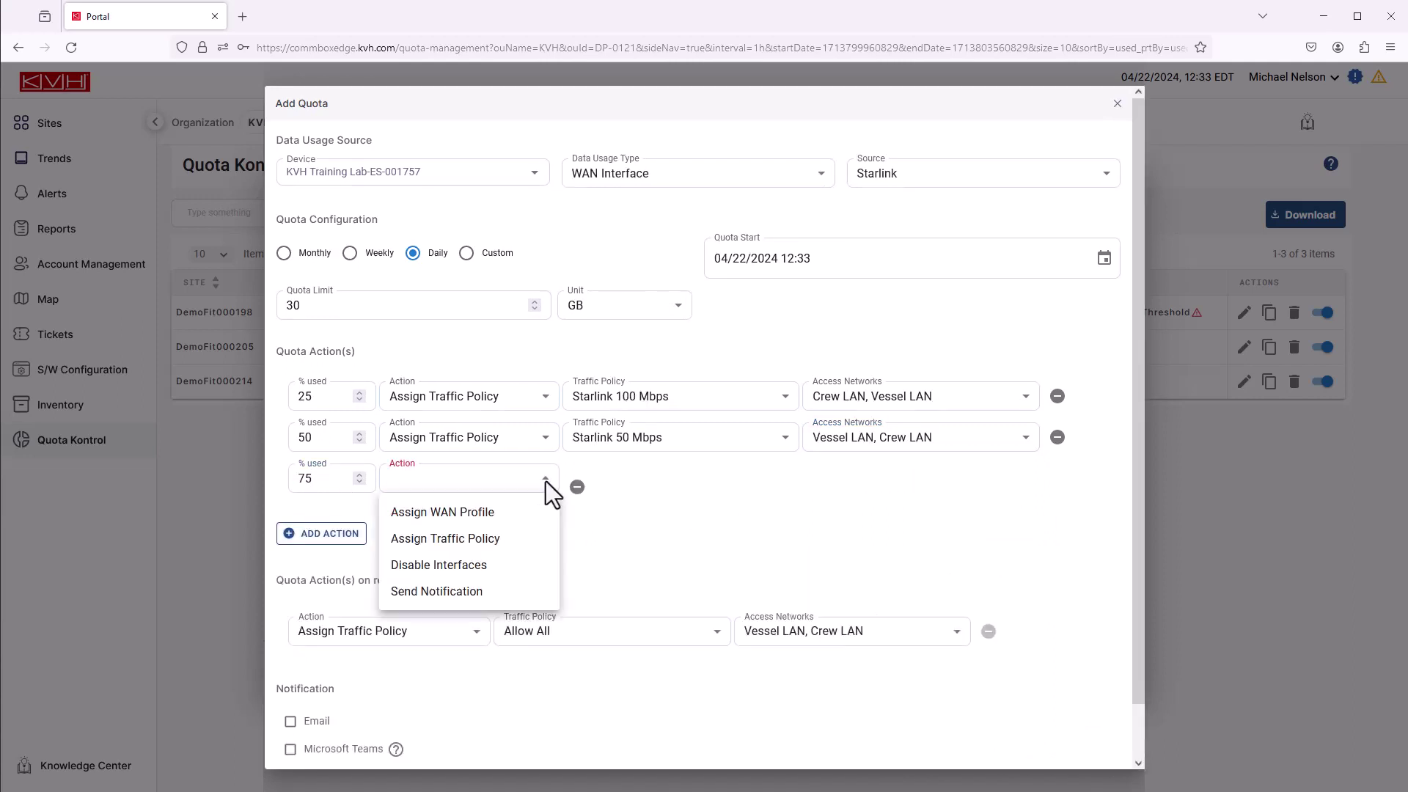
{"action": "left_click", "coordinate": [511, 543]}
{"action": "left_click", "coordinate": [781, 481]}
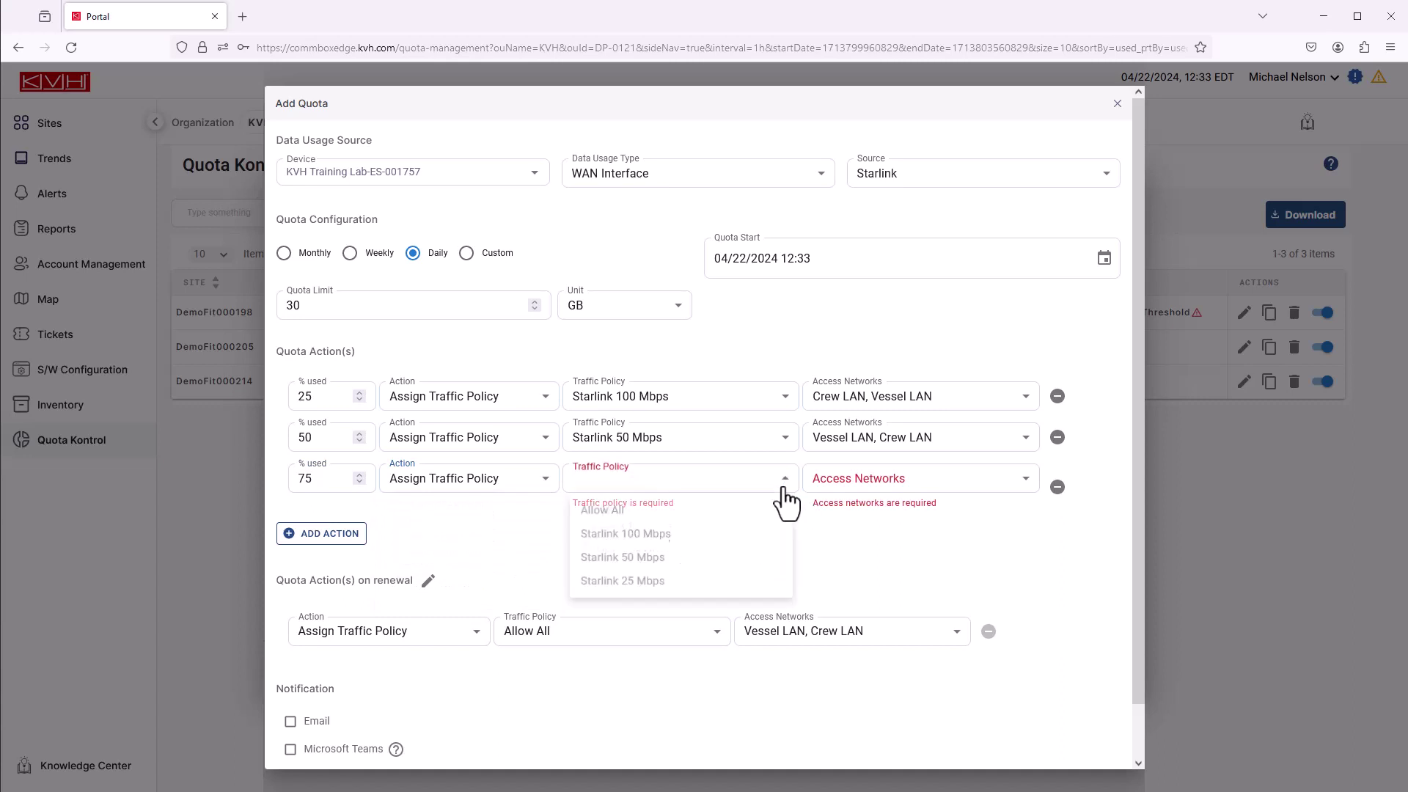
{"action": "left_click", "coordinate": [654, 591]}
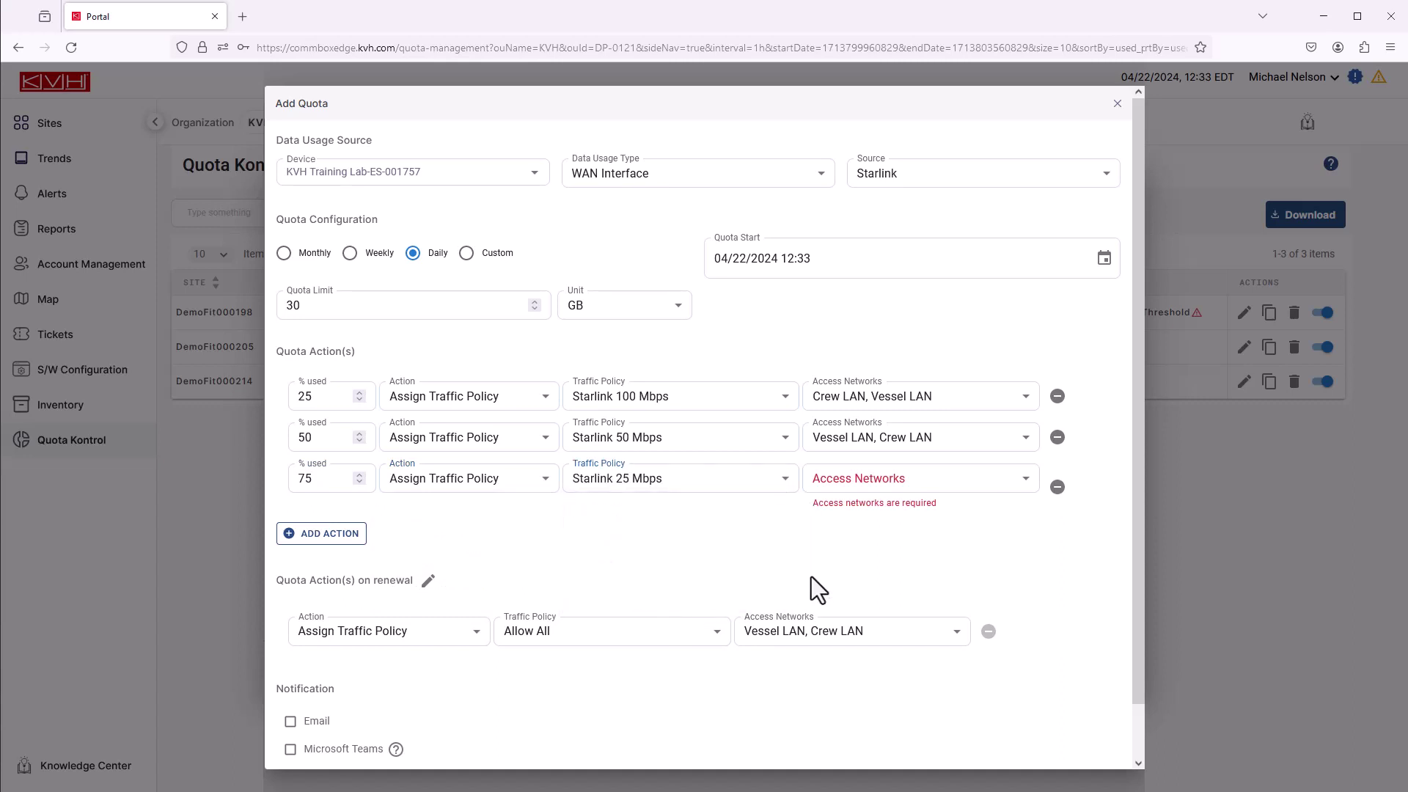
{"action": "left_click", "coordinate": [1030, 484]}
{"action": "left_click", "coordinate": [868, 555]}
{"action": "left_click", "coordinate": [880, 518]}
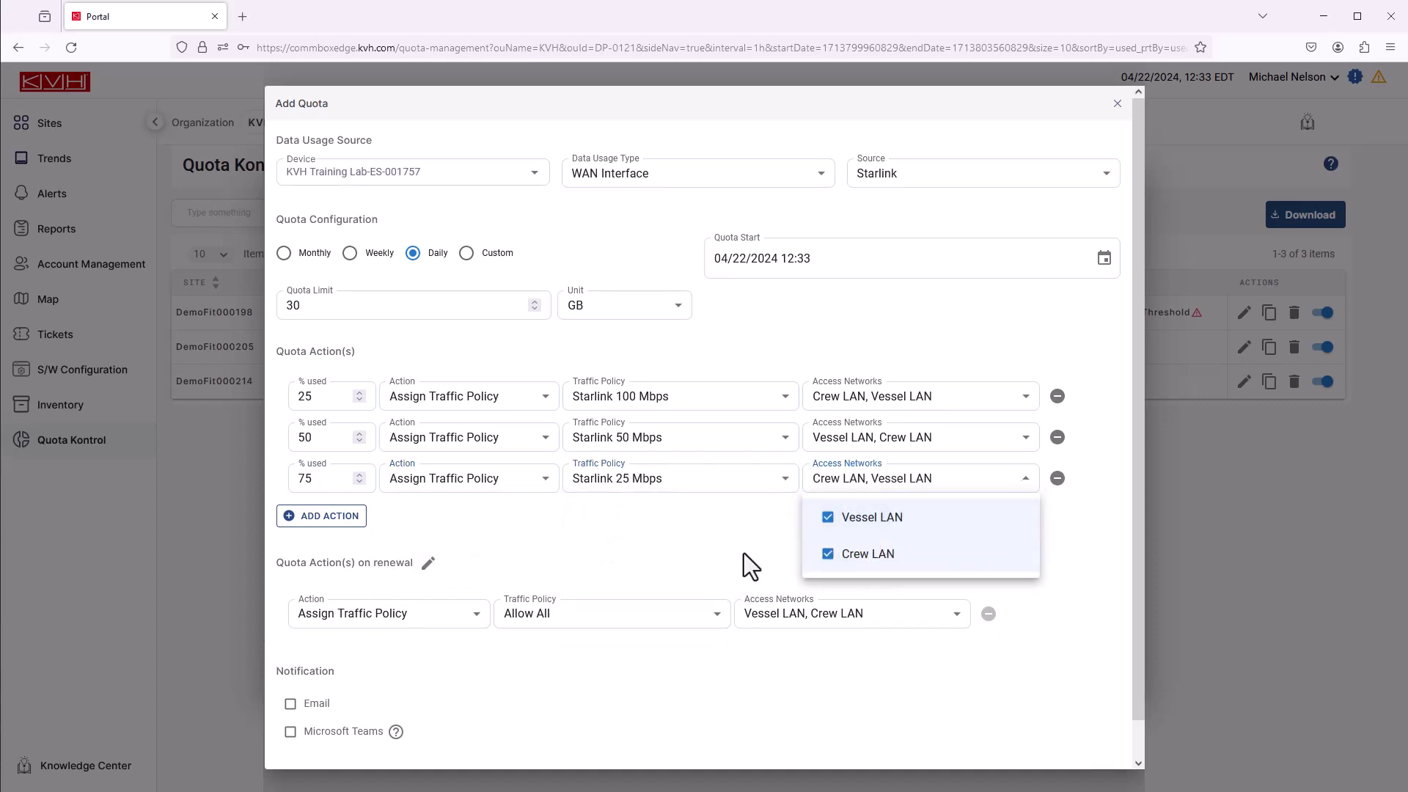
{"action": "left_click", "coordinate": [744, 555]}
Add a 75% action that sends a notification.
{"action": "left_click", "coordinate": [341, 520]}
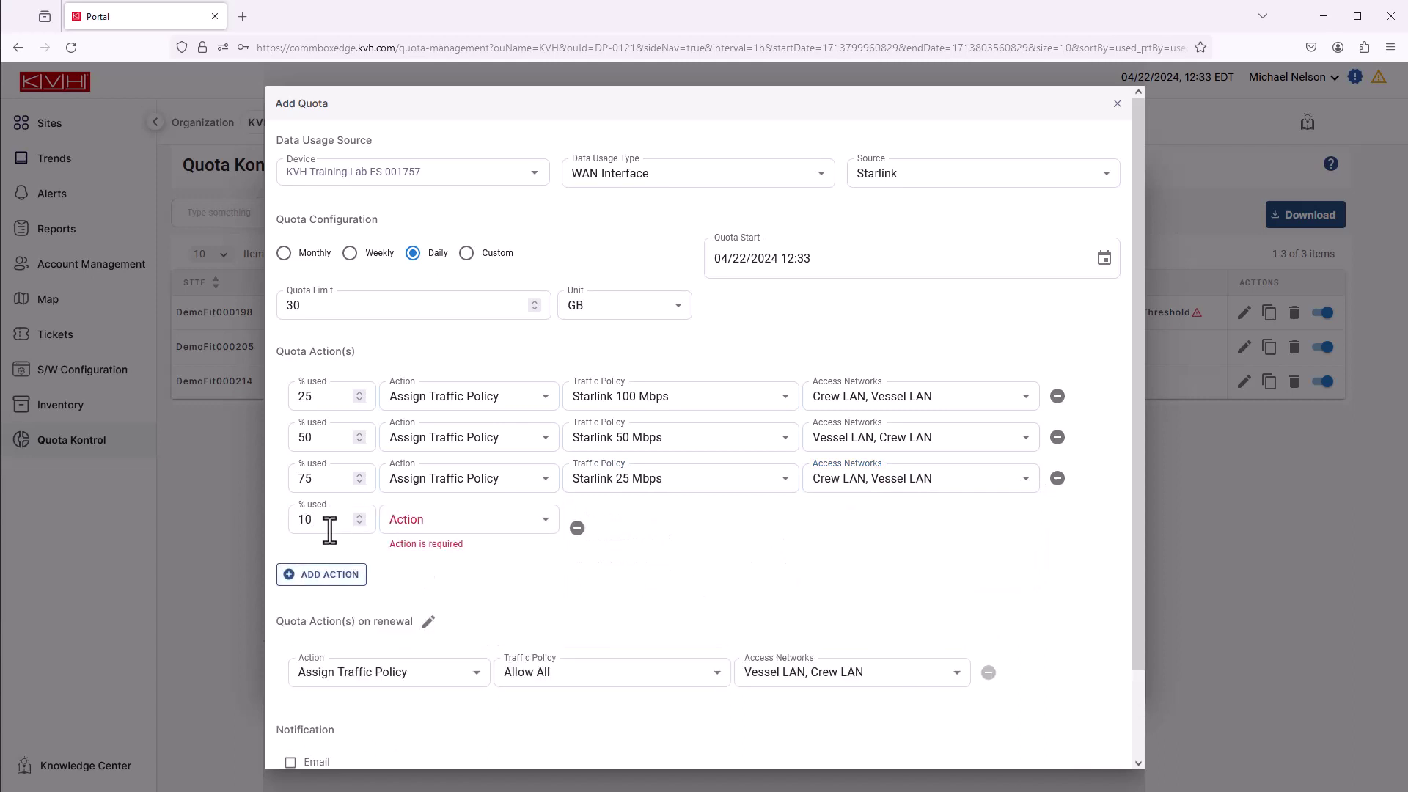
{"action": "type", "text": "75"}
{"action": "left_click", "coordinate": [543, 521]}
{"action": "left_click", "coordinate": [504, 635]}
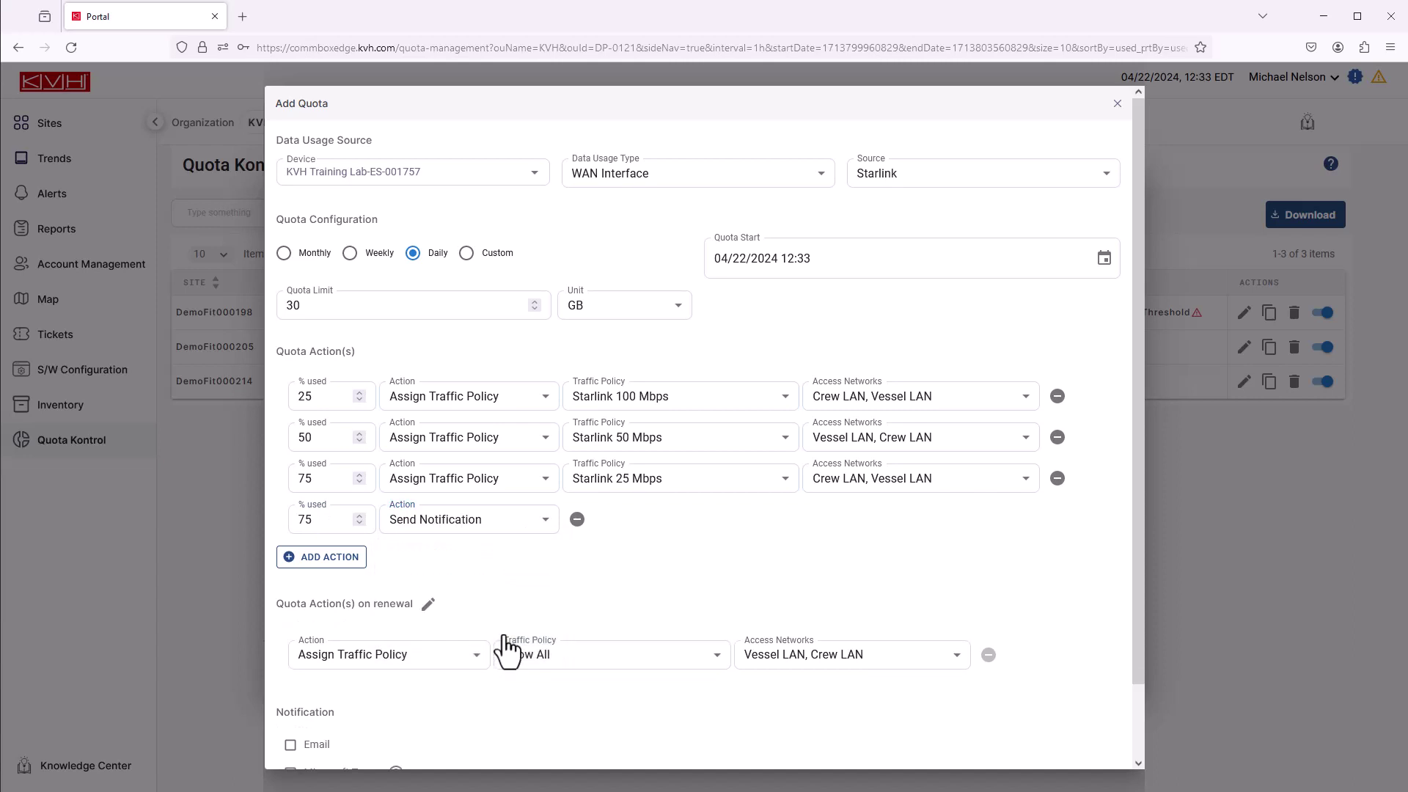
Add a 90% action that disables the Starlink interface.
{"action": "left_click", "coordinate": [331, 559]}
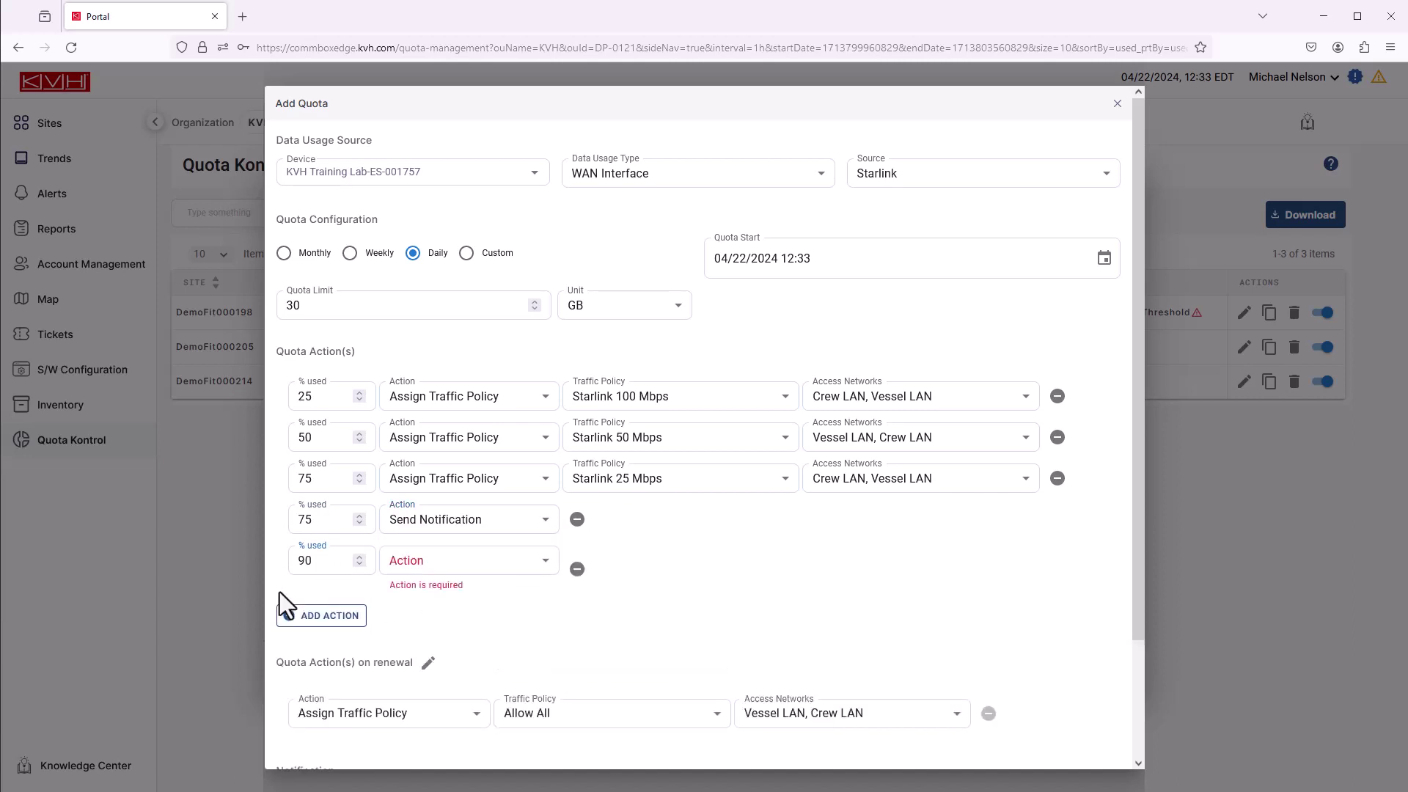
{"action": "left_click", "coordinate": [543, 561]}
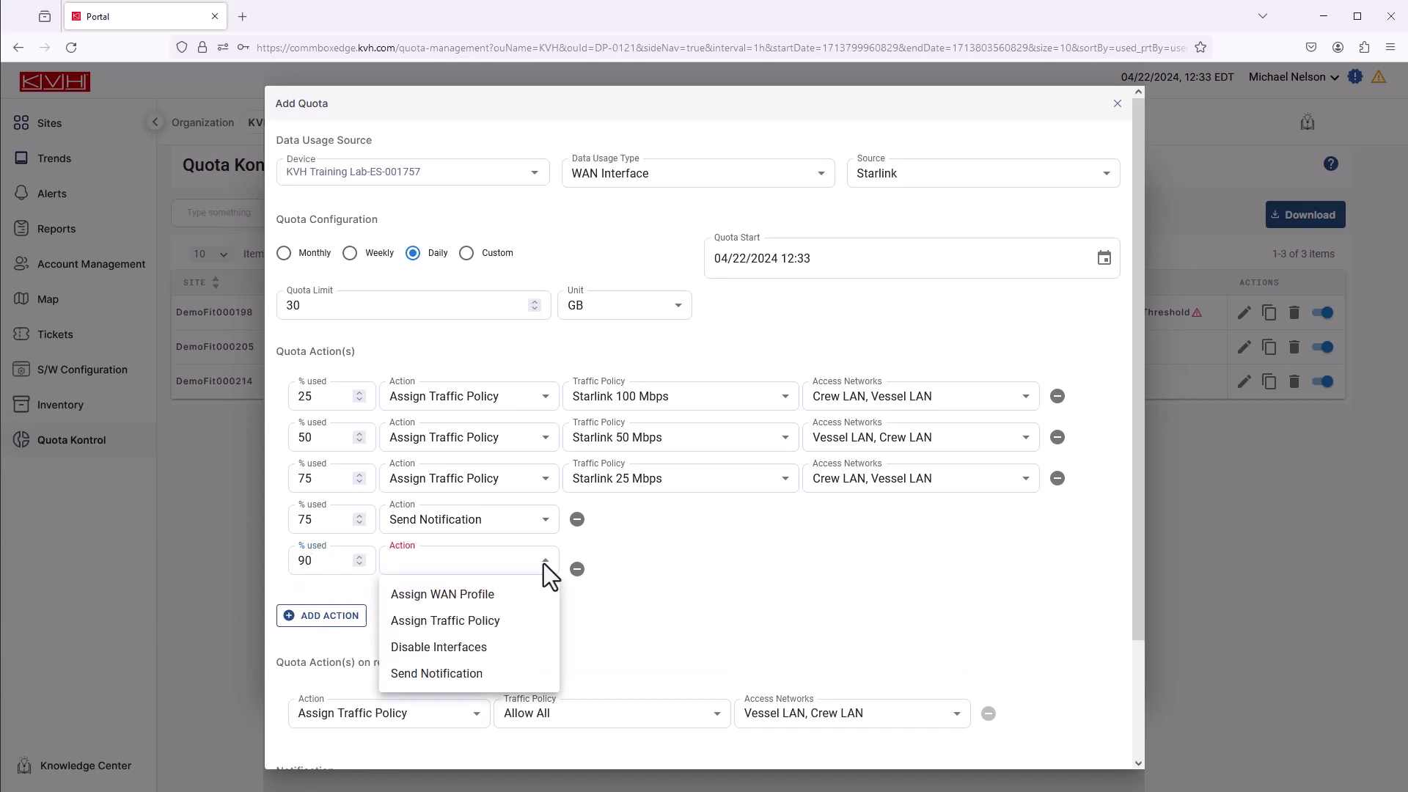
{"action": "left_click", "coordinate": [498, 650]}
{"action": "left_click", "coordinate": [991, 568]}
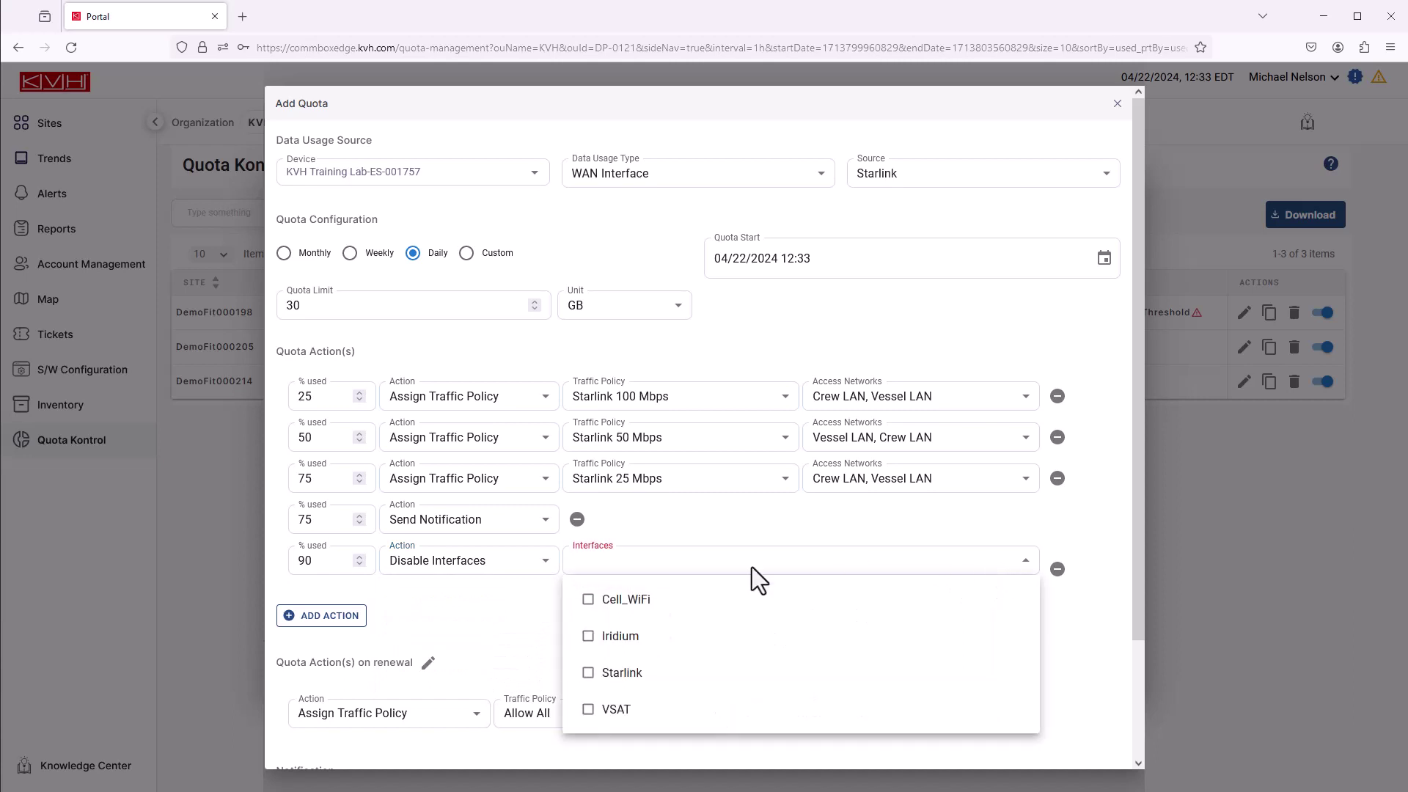
{"action": "left_click", "coordinate": [614, 672]}
{"action": "left_click", "coordinate": [469, 592]}
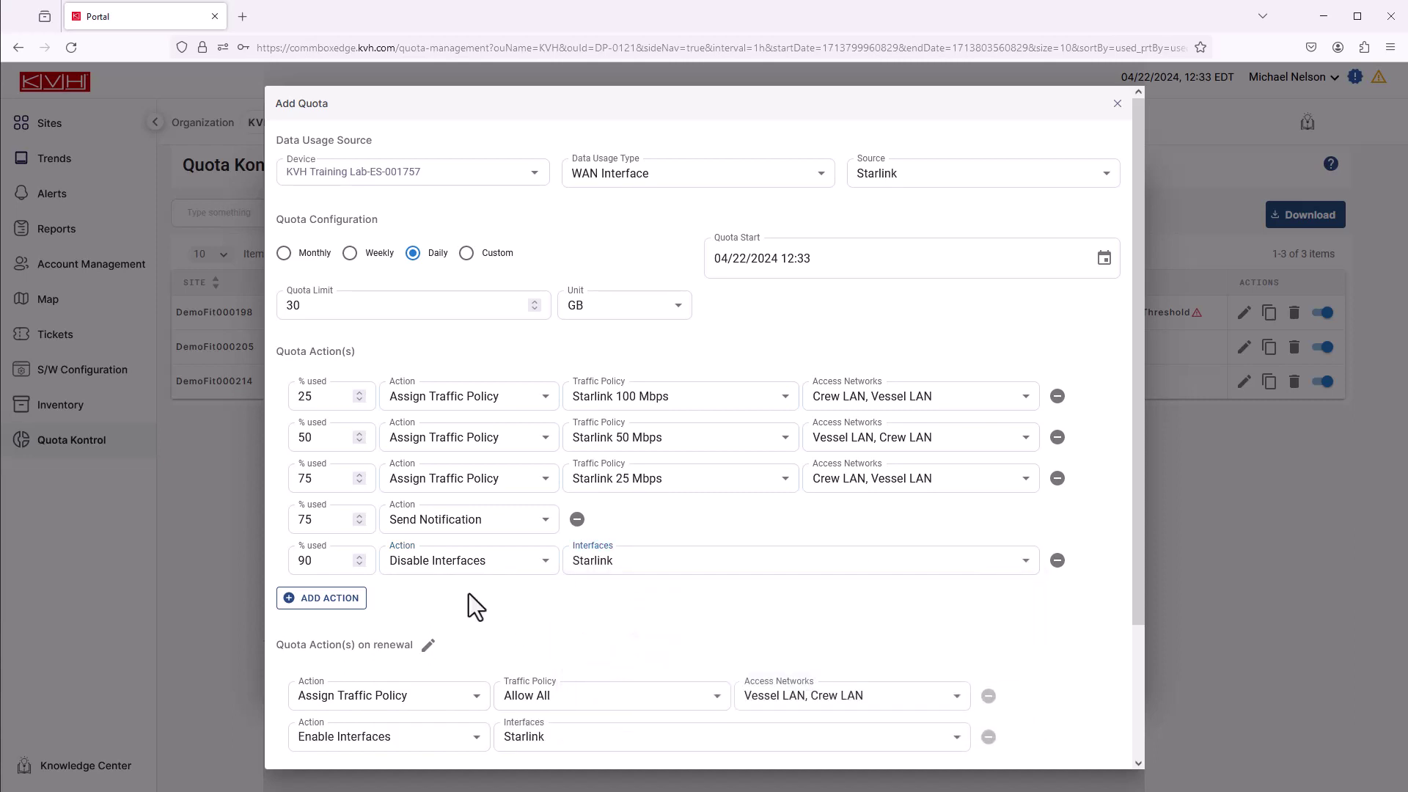
Add a 90% action that sends a notification.
{"action": "left_click", "coordinate": [323, 598]}
{"action": "type", "text": "10"}
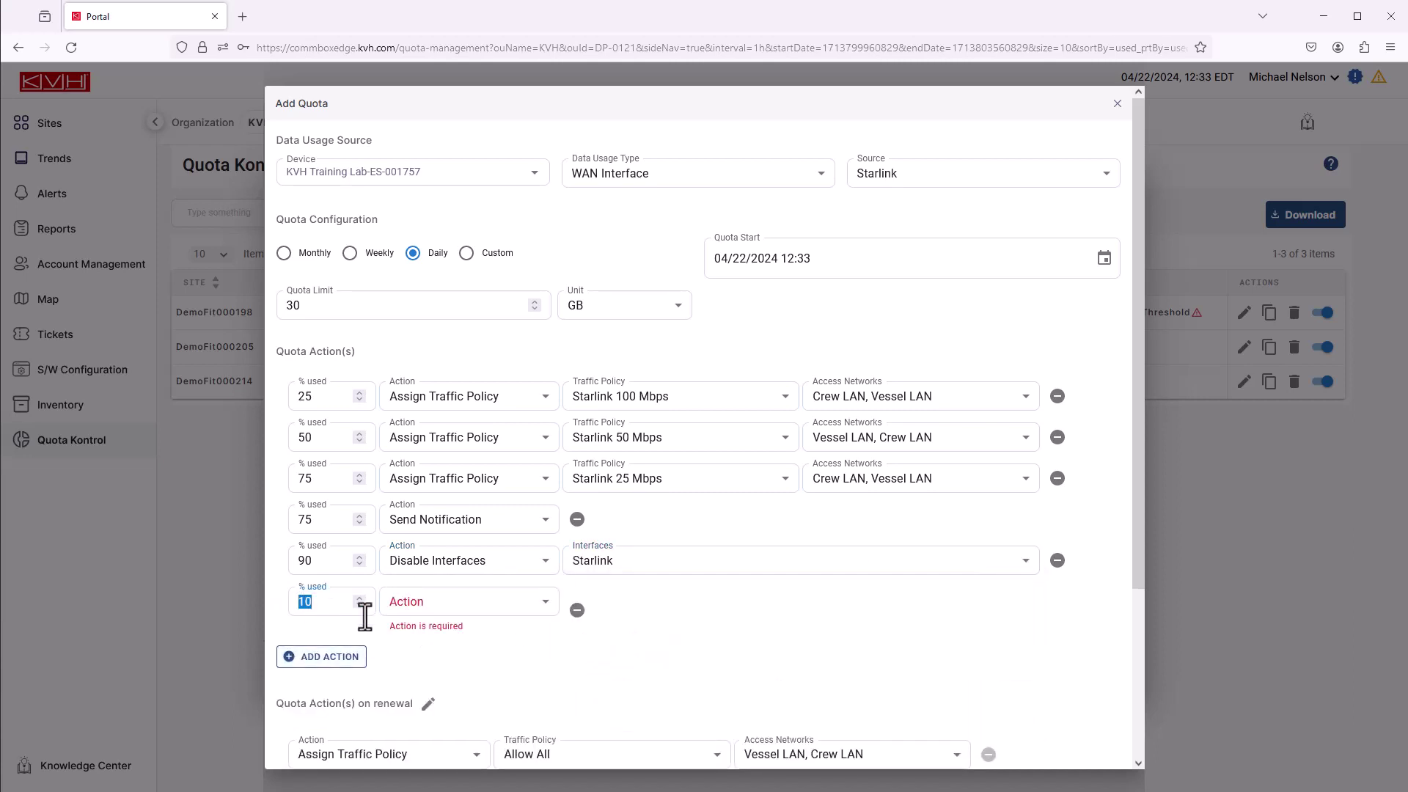
{"action": "type", "text": "90"}
{"action": "left_click", "coordinate": [543, 614]}
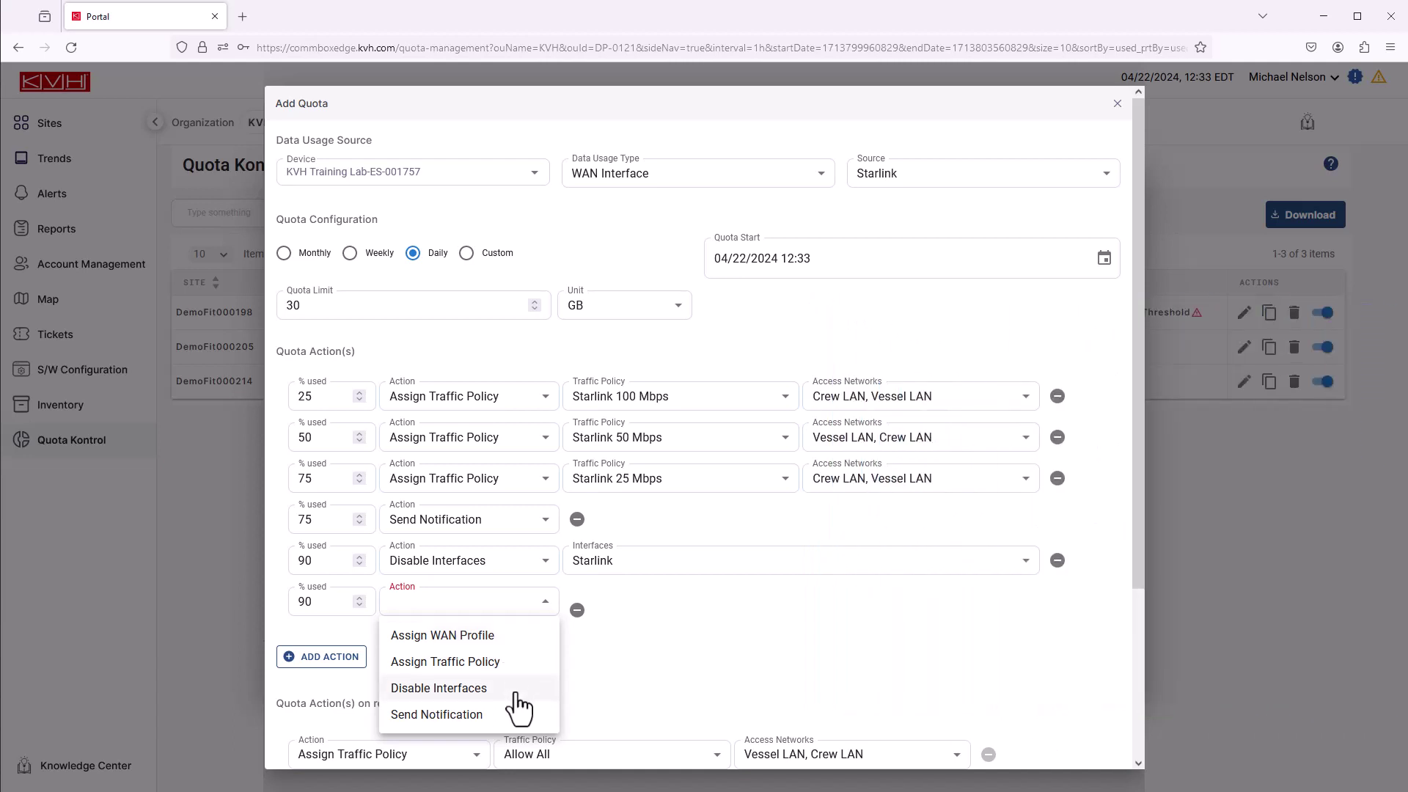
{"action": "left_click", "coordinate": [497, 717]}
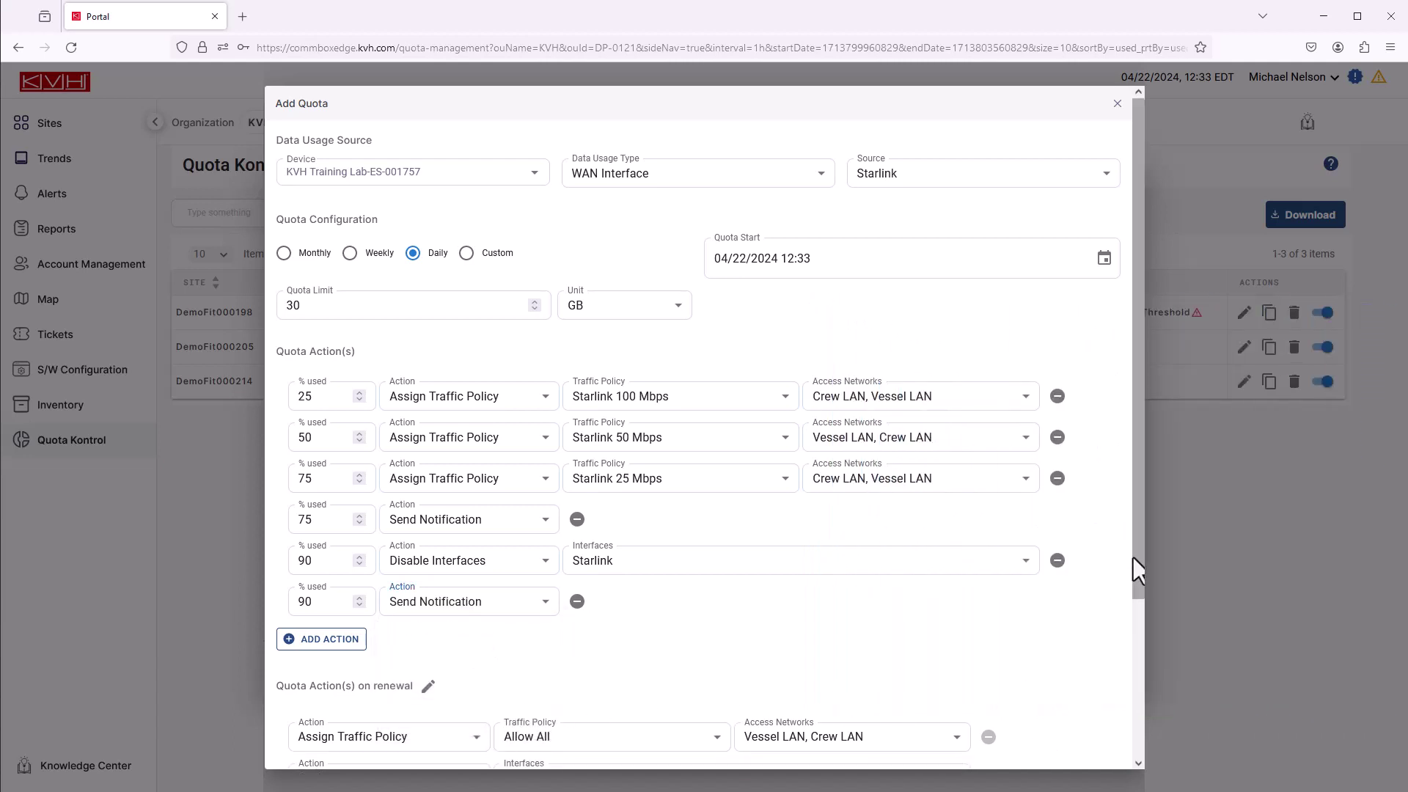
{"action": "left_click_drag", "start_coordinate": [1132, 566], "coordinate": [1126, 702]}
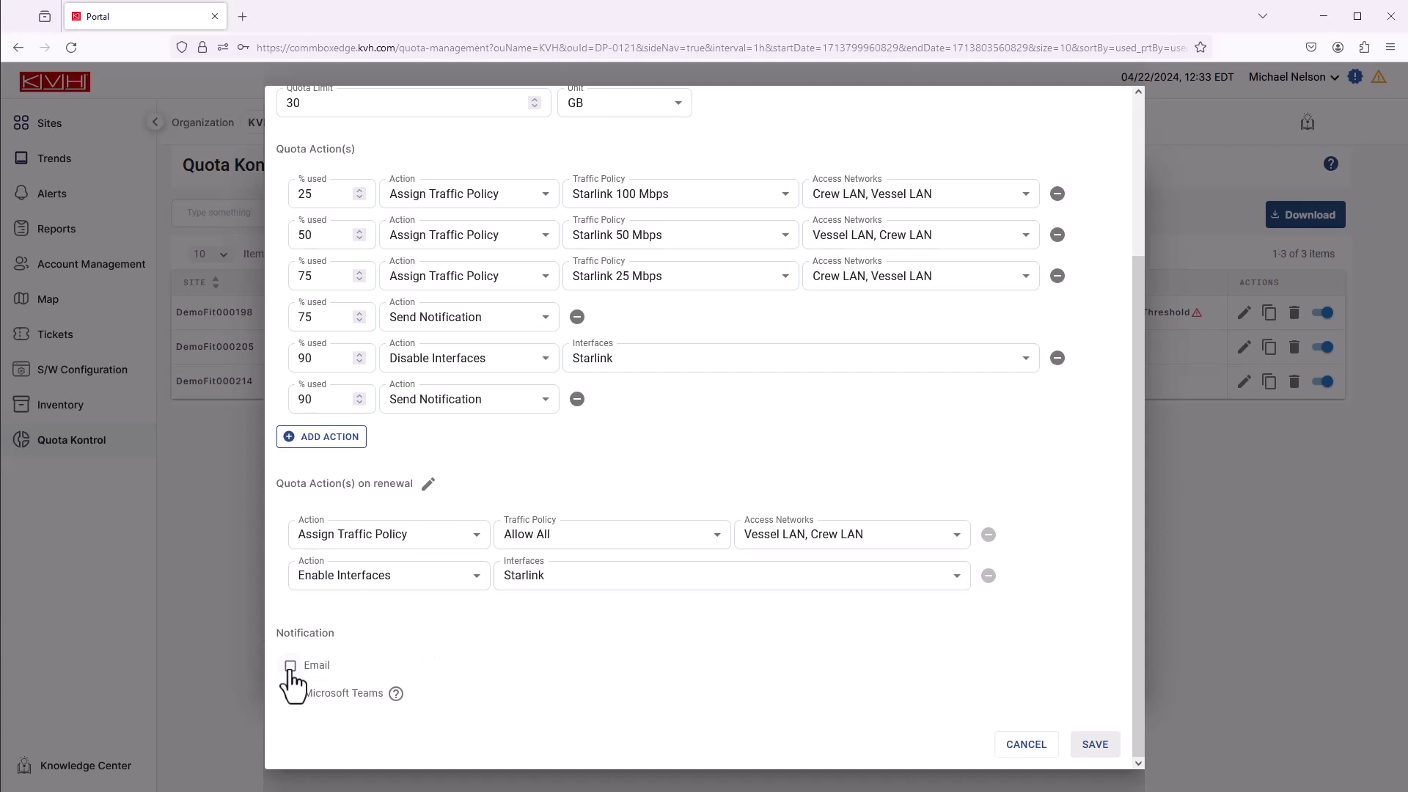
Turn on email alerts to the recipient suggested for 'michael' and save the quota.
{"action": "left_click", "coordinate": [290, 666]}
{"action": "left_click", "coordinate": [437, 664]}
{"action": "type", "text": "michael"}
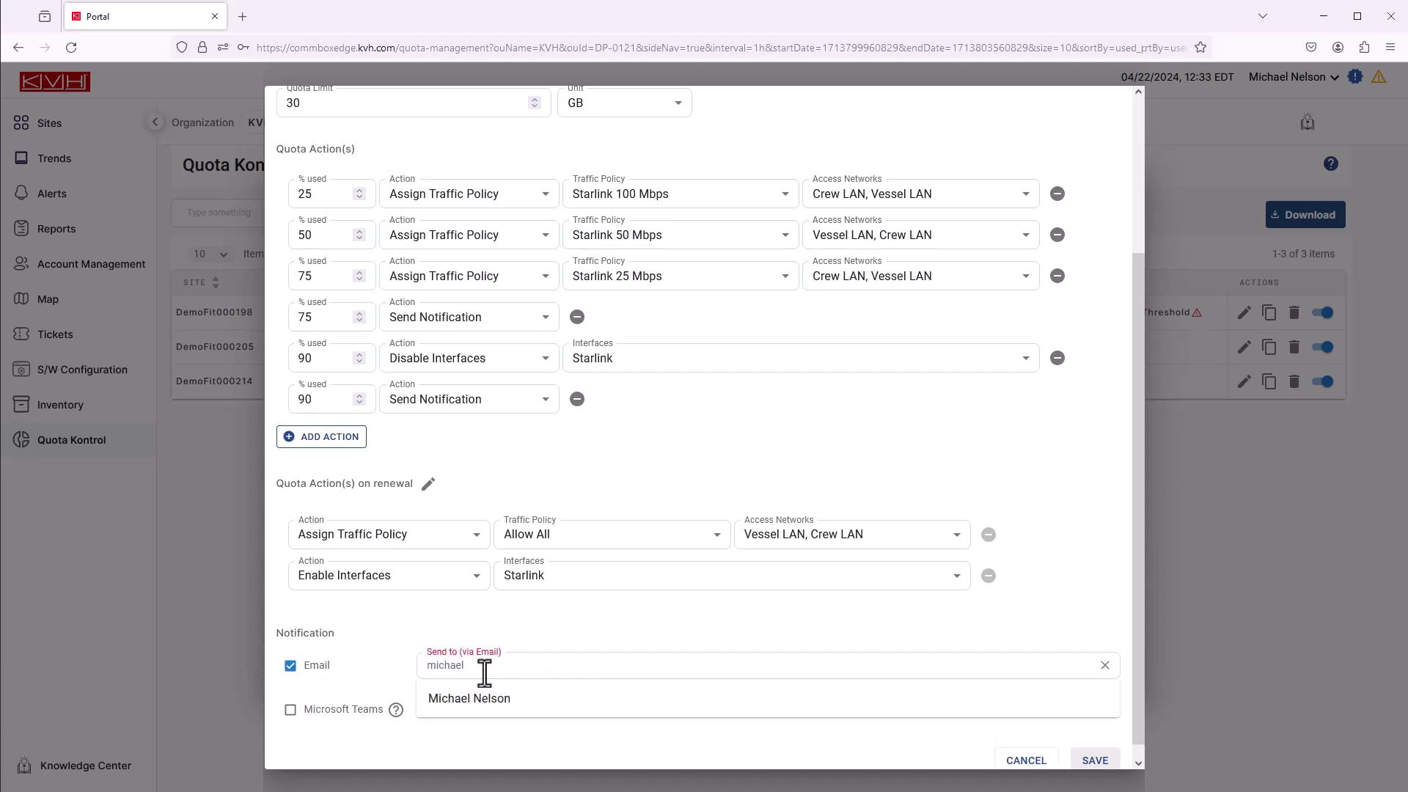
{"action": "left_click", "coordinate": [469, 698]}
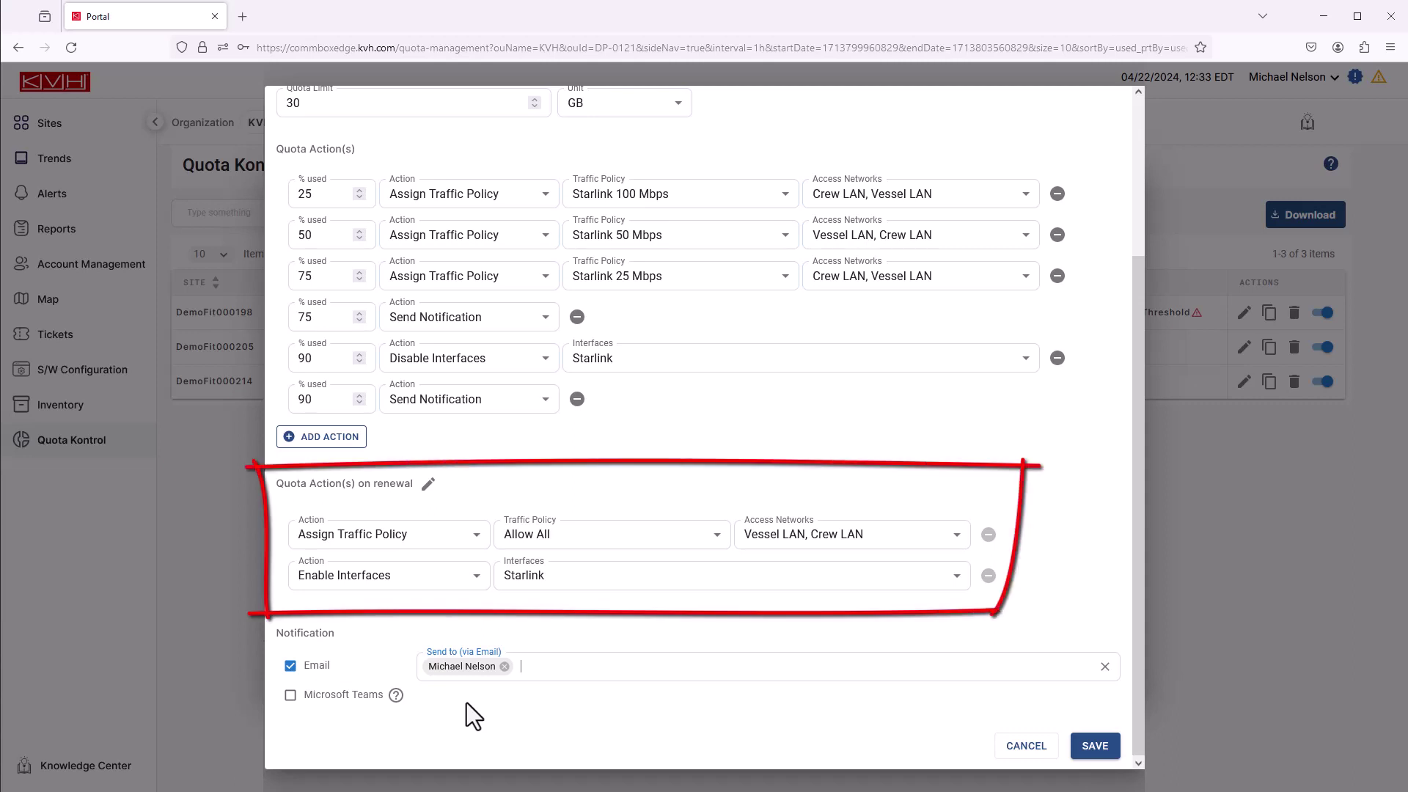
{"action": "left_click", "coordinate": [1103, 755]}
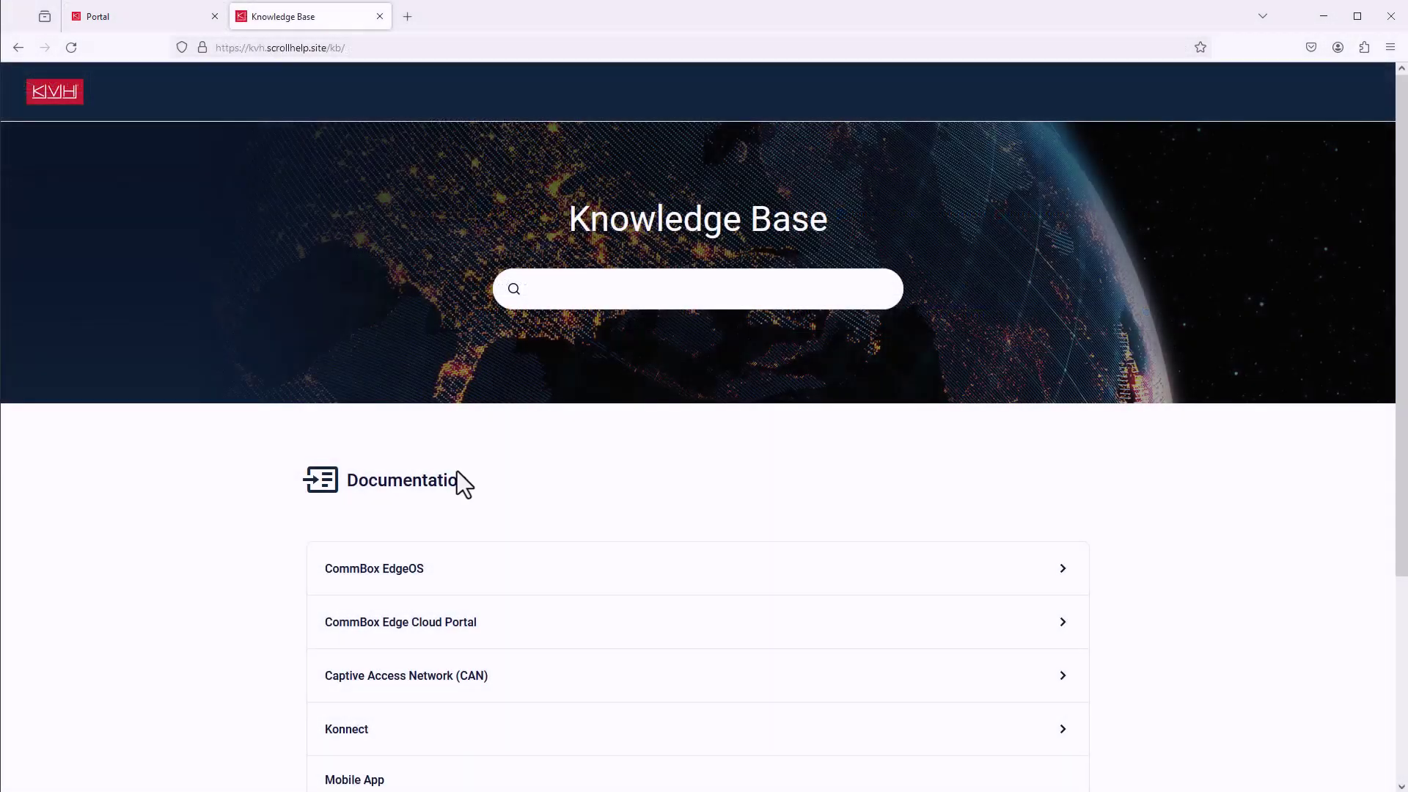
Expand the CommBox EdgeOS documentation and open its Configuration Wizard article.
{"action": "left_click", "coordinate": [514, 569]}
{"action": "scroll", "coordinate": [543, 604], "scroll_direction": "down", "scroll_amount": 3}
{"action": "scroll", "coordinate": [543, 604], "scroll_direction": "down", "scroll_amount": 1}
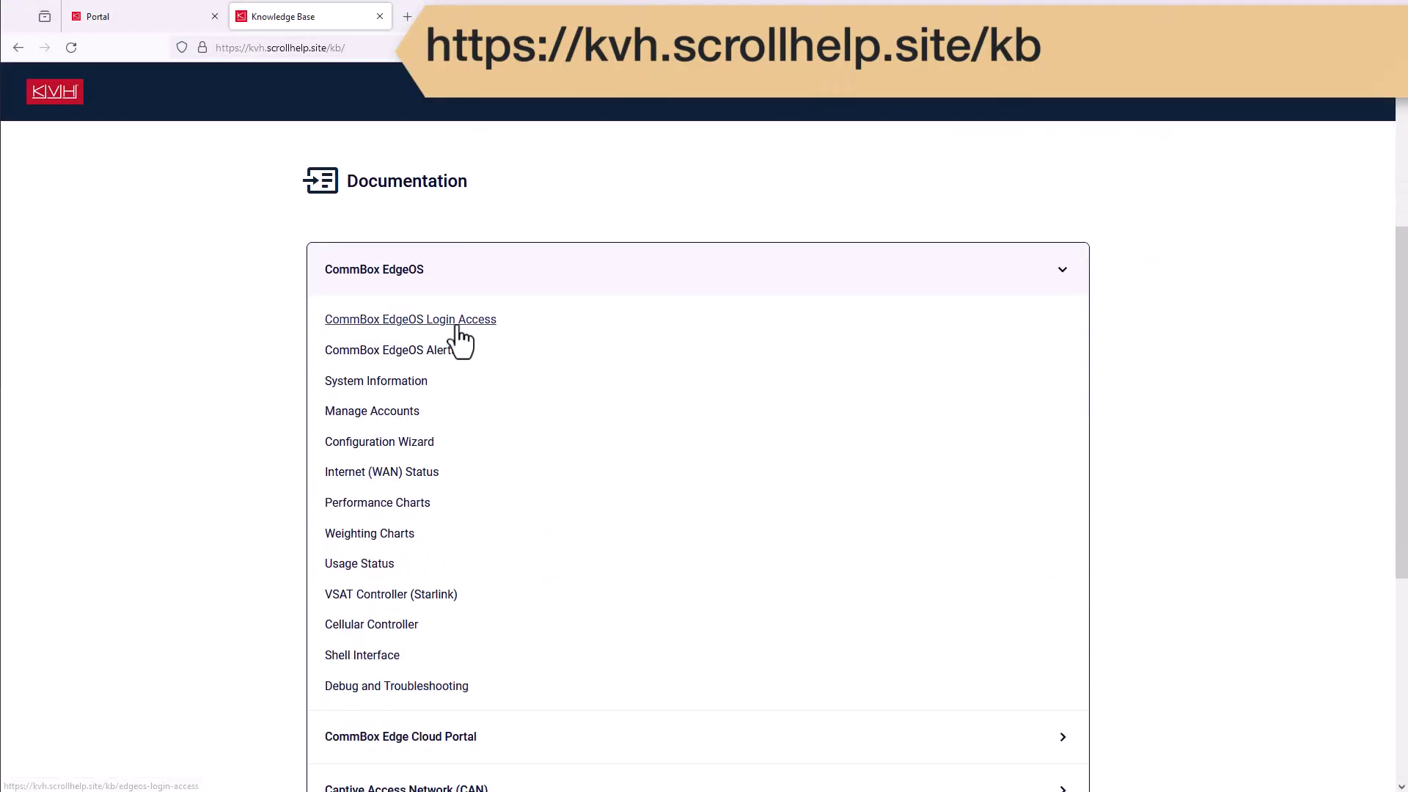
{"action": "left_click", "coordinate": [411, 443]}
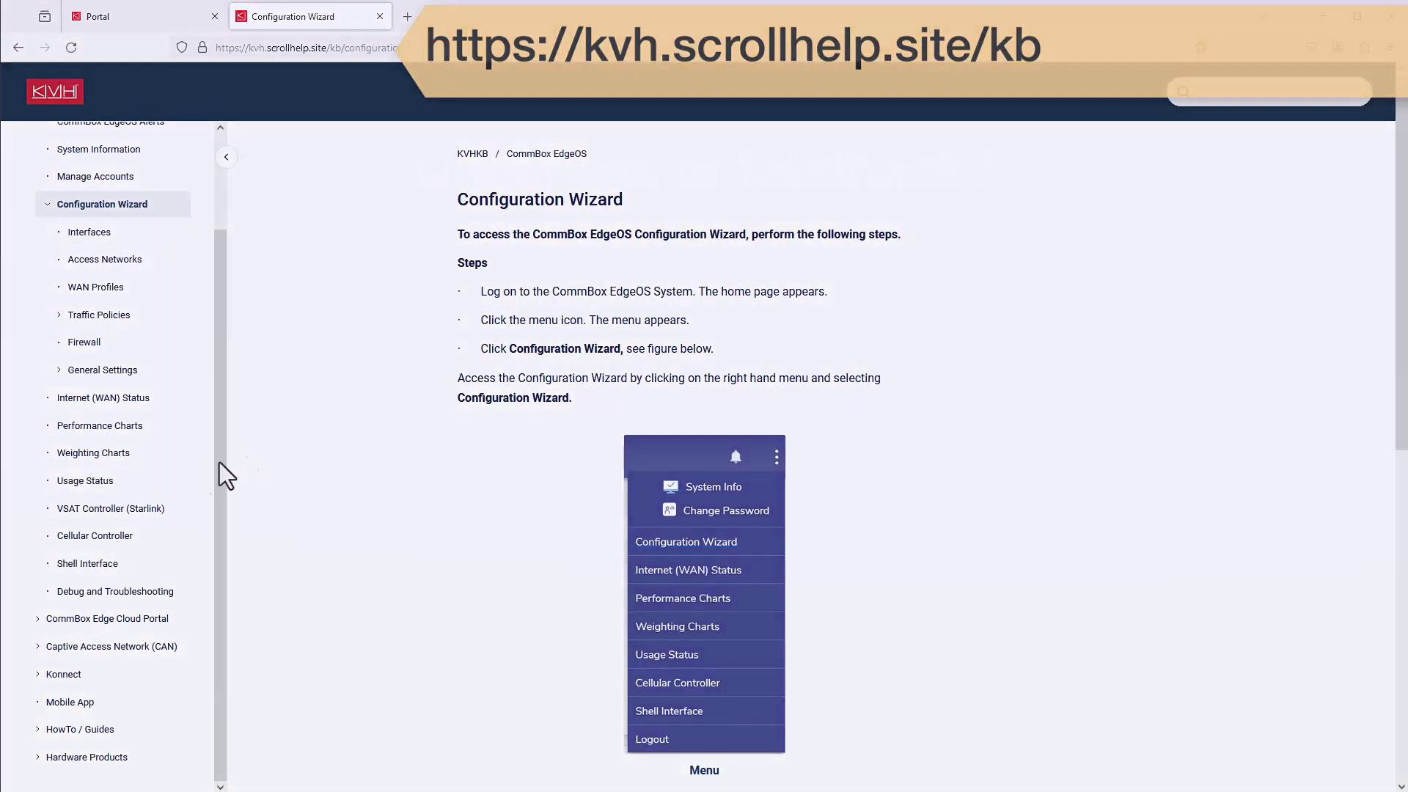